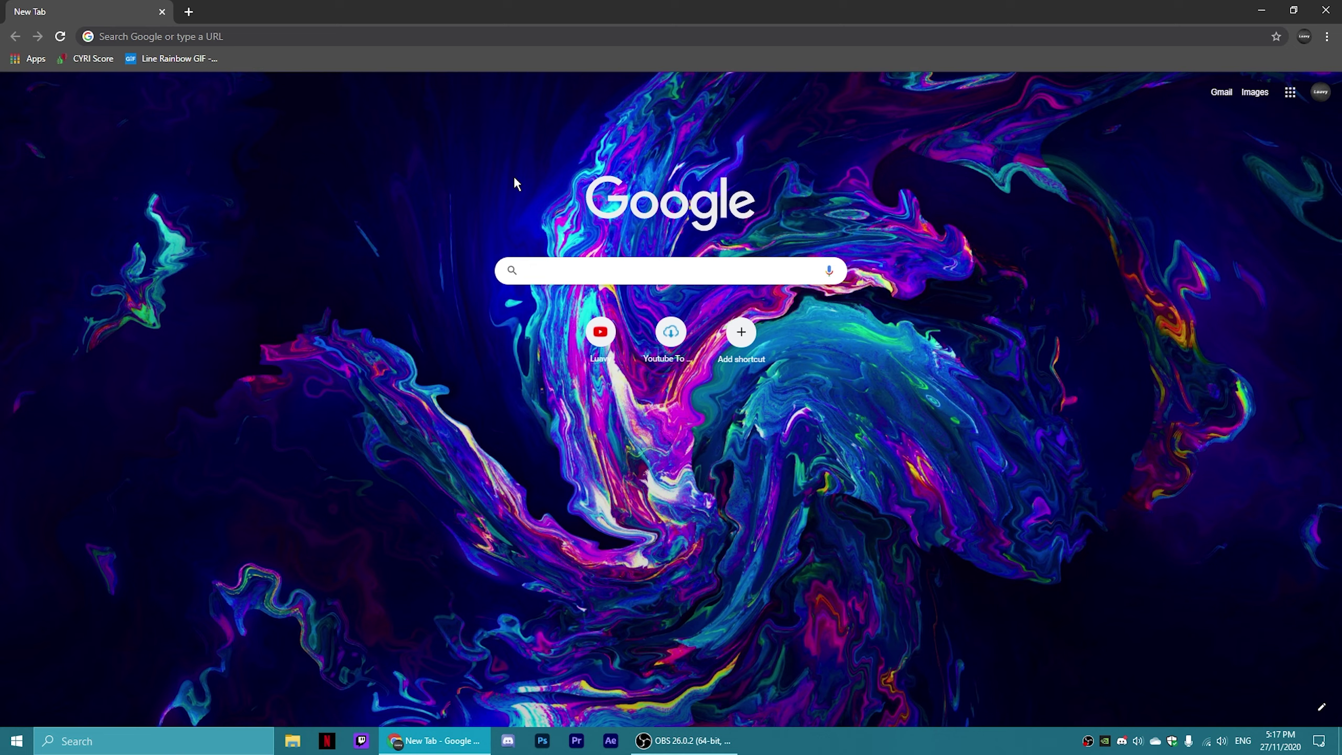
Step: Paste the MediaFire link into Chrome's address bar and load the Photoshop 2020 zip page
text(https://www.mediafire.com/file/fjd03bybjgqhhxy/Adobe_Photoshop_2020.zip/file)
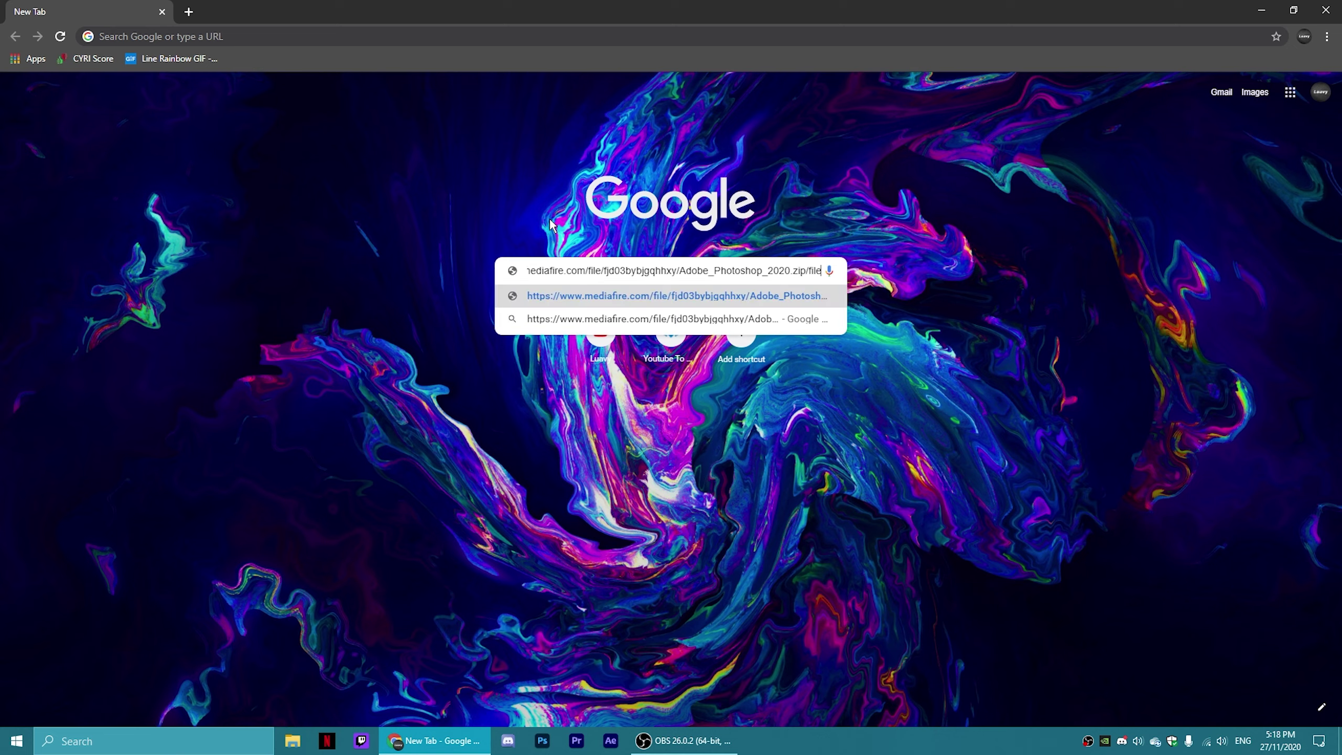
key(Return)
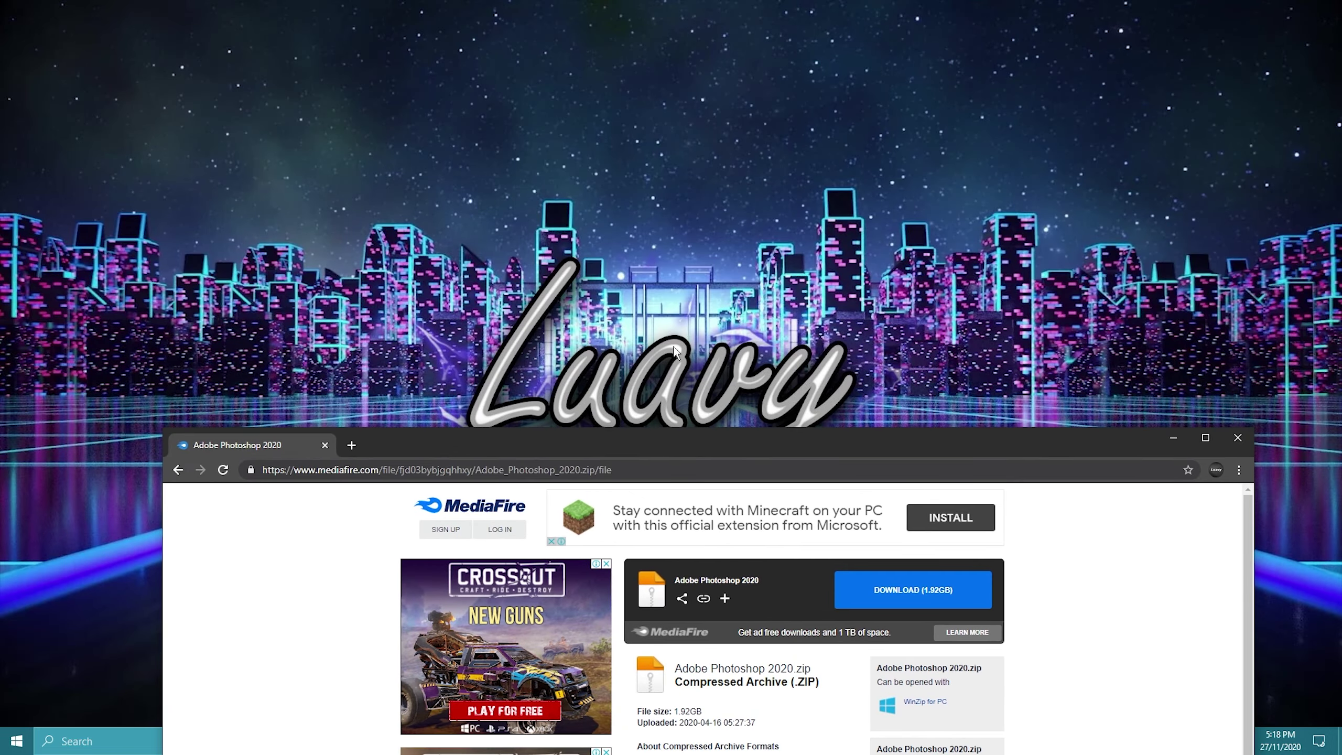
right_click(640, 229)
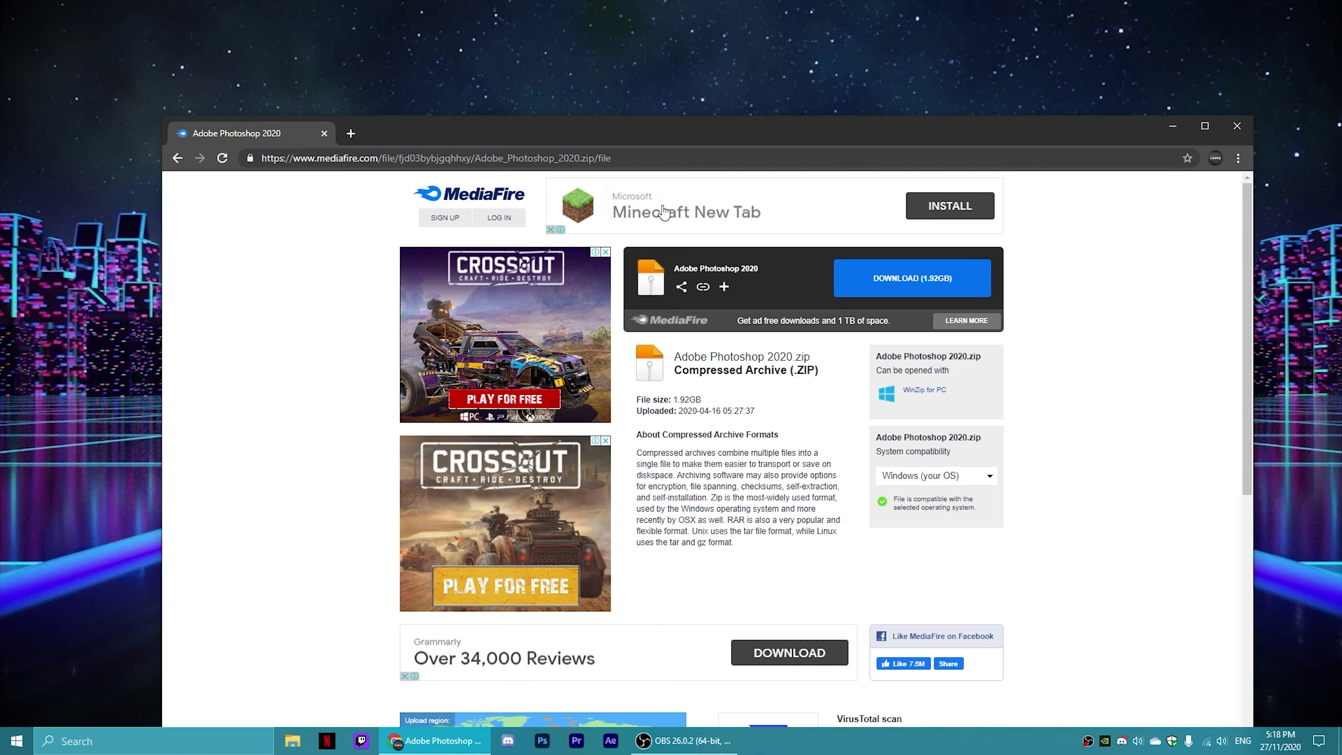
Step: Start the 1.92 GB archive download, dismiss the pop-up ad, maximize Chrome and accept cookies
click(905, 289)
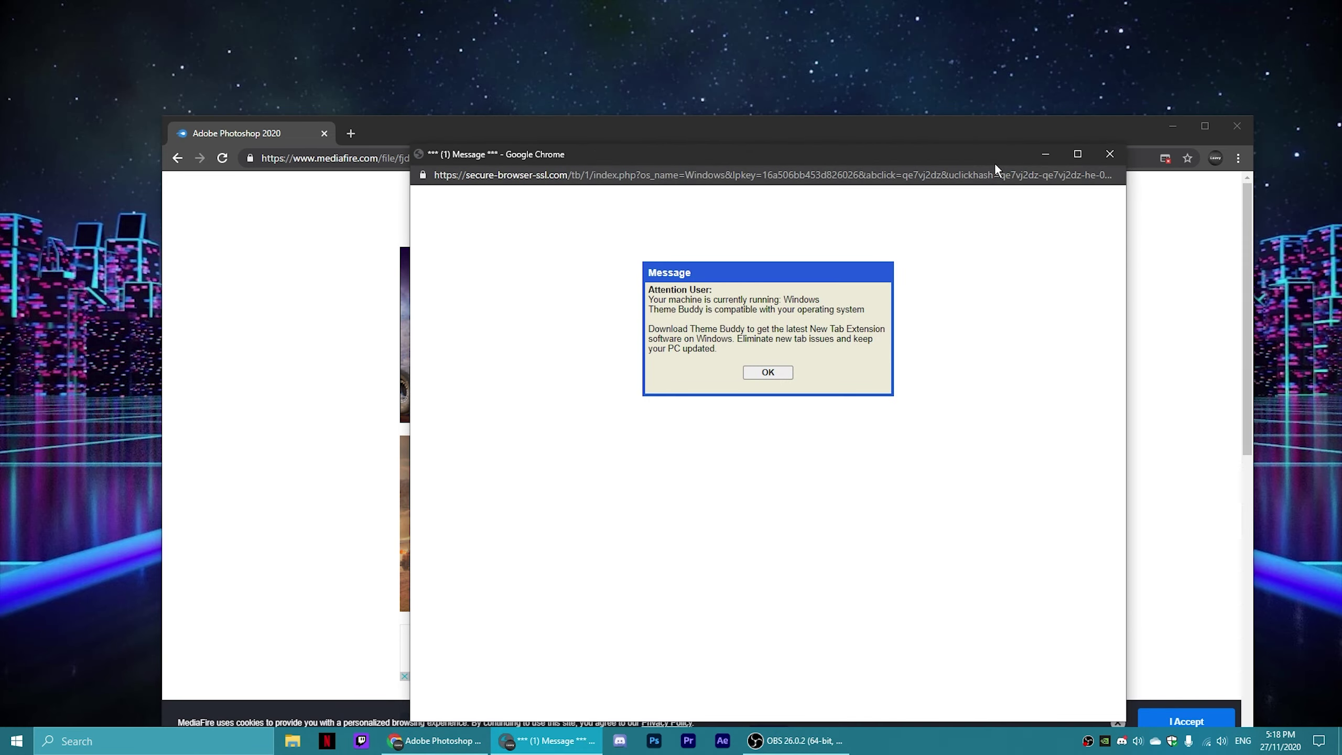
click(1109, 154)
double_click(1041, 122)
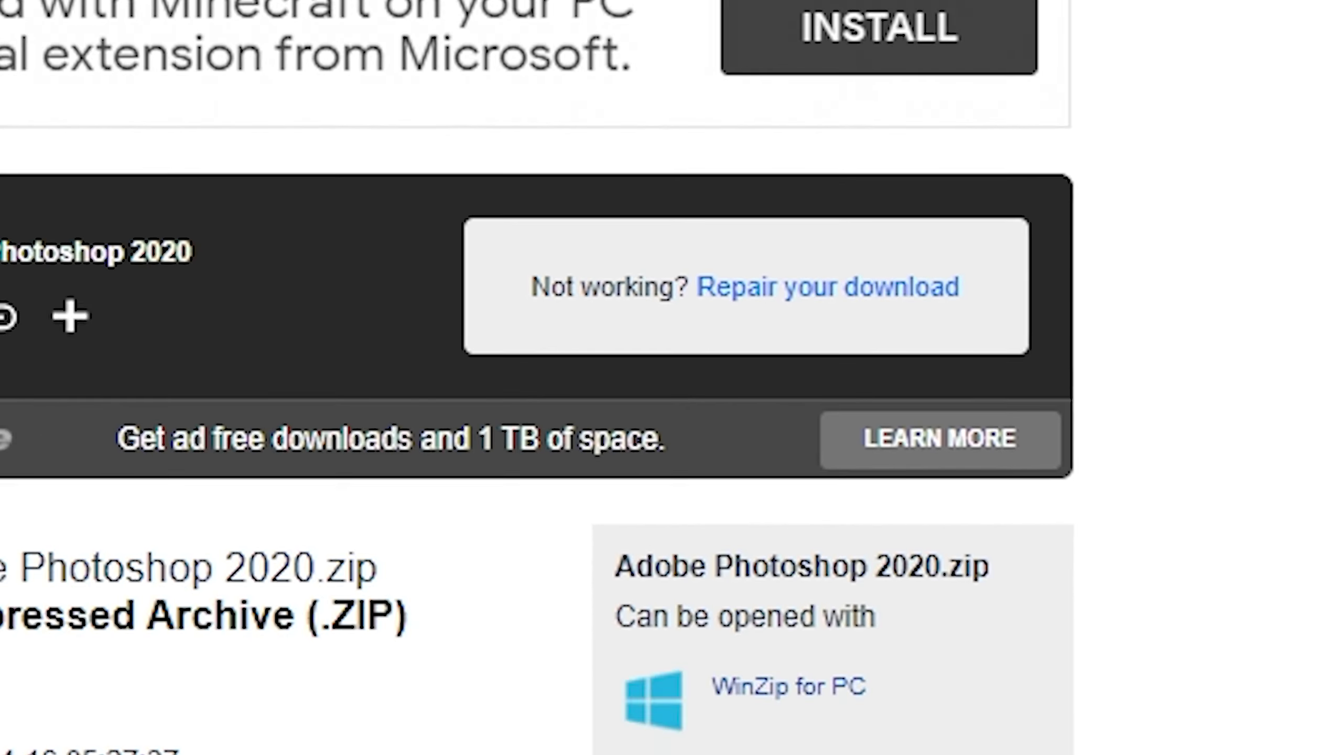
scroll(671, 377, down, 5)
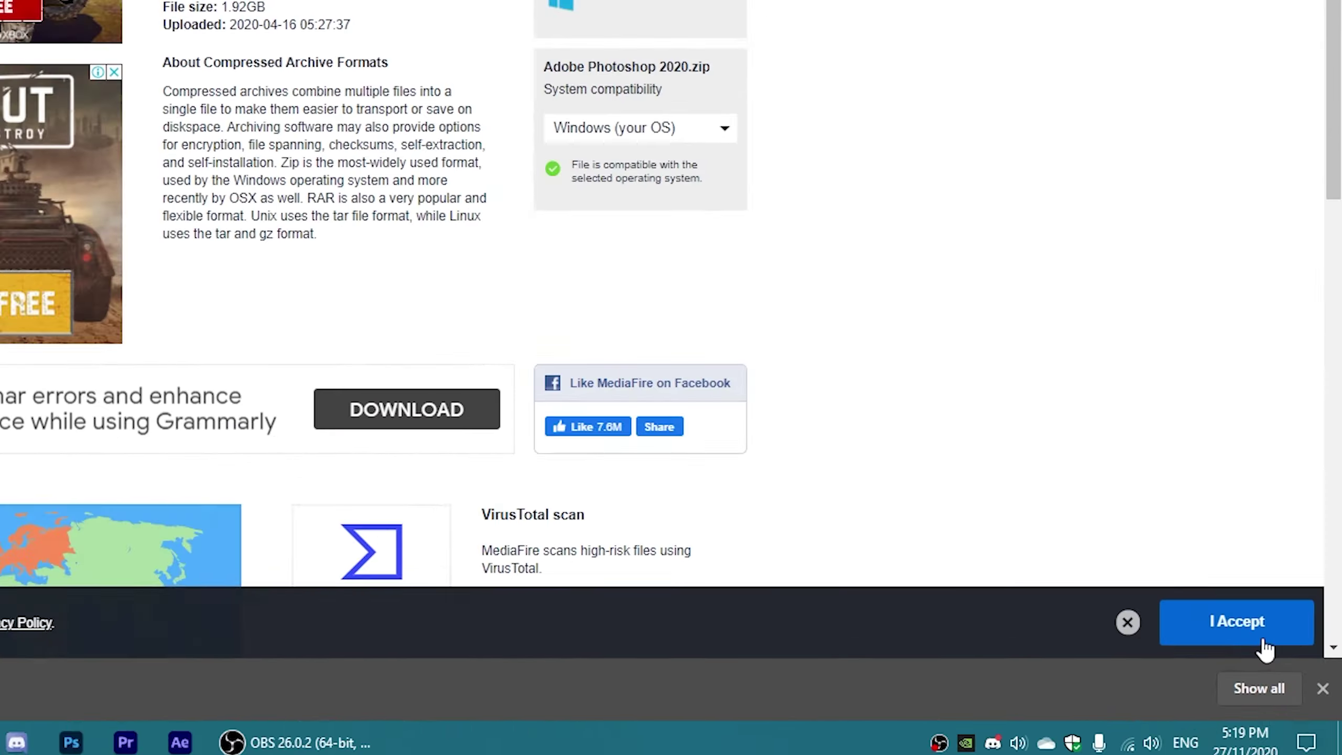
click(1242, 620)
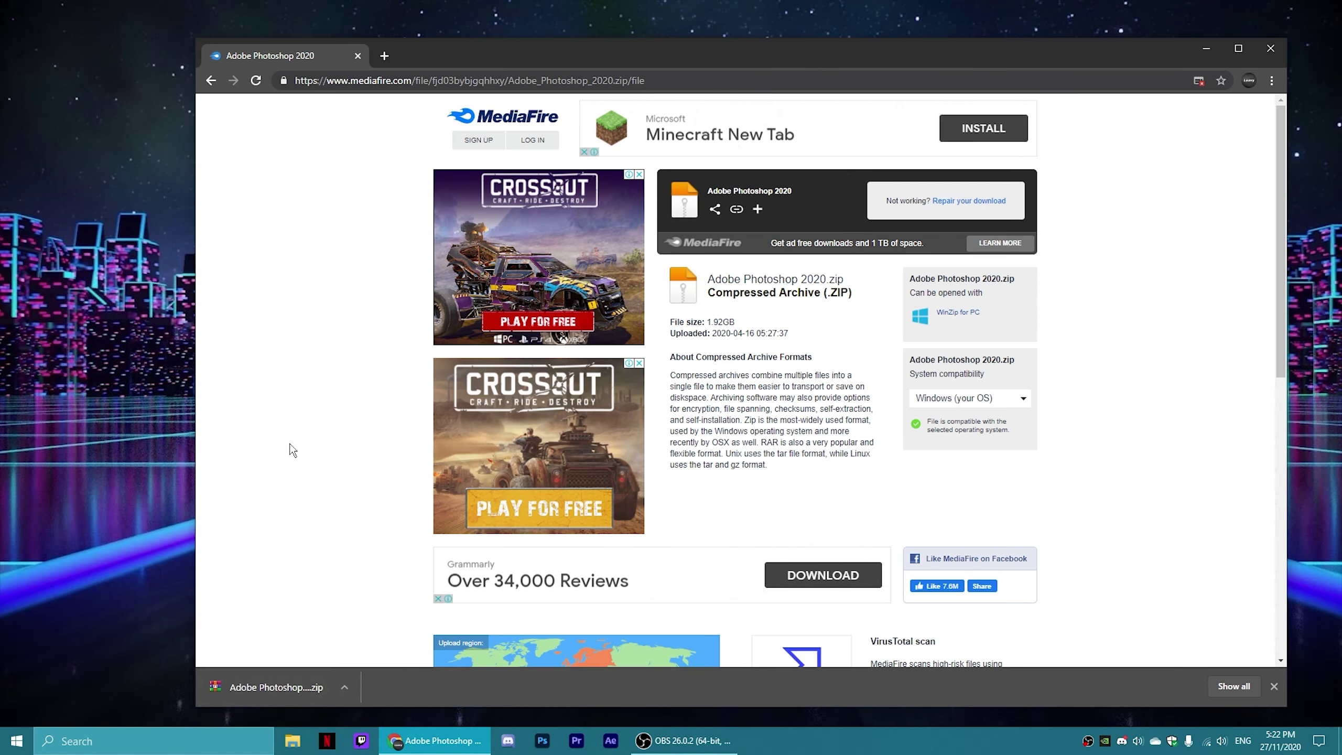
Step: Run a quick Google search for winrar in a new tab, then close it
click(384, 56)
text(winrar)
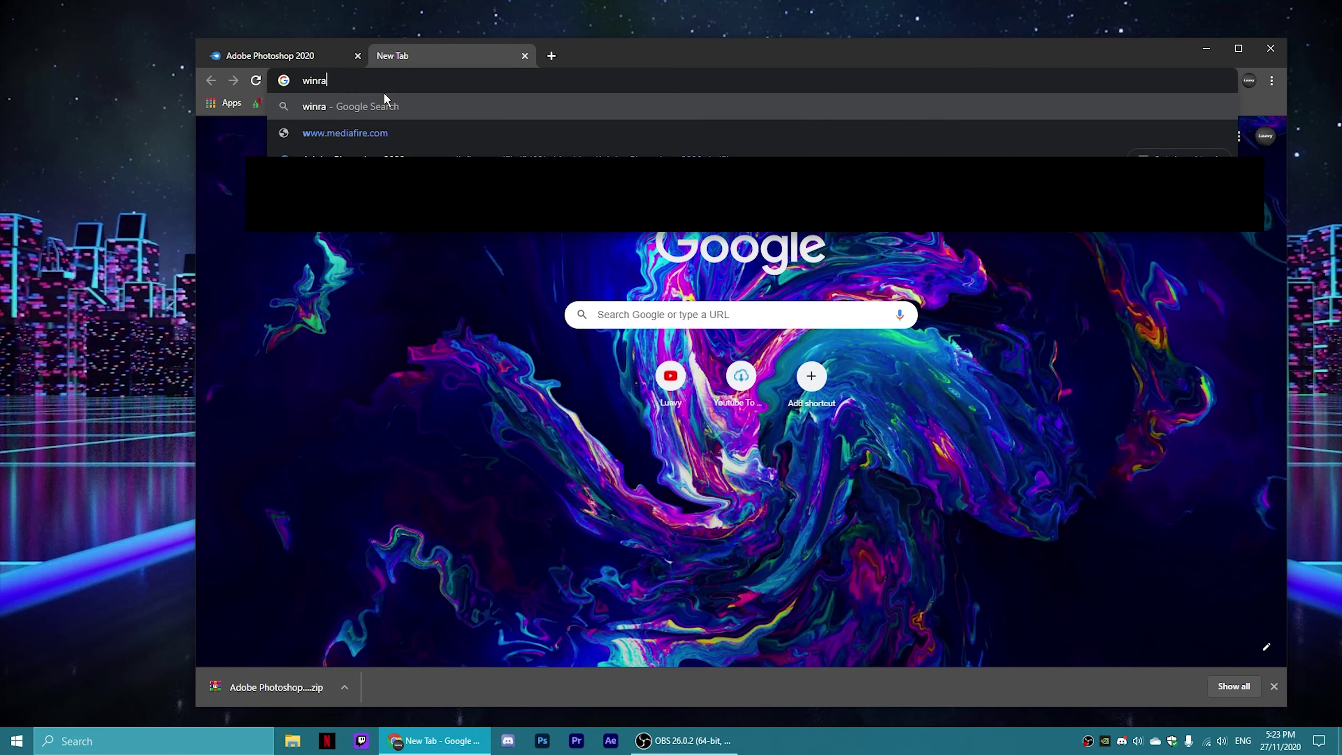
key(Return)
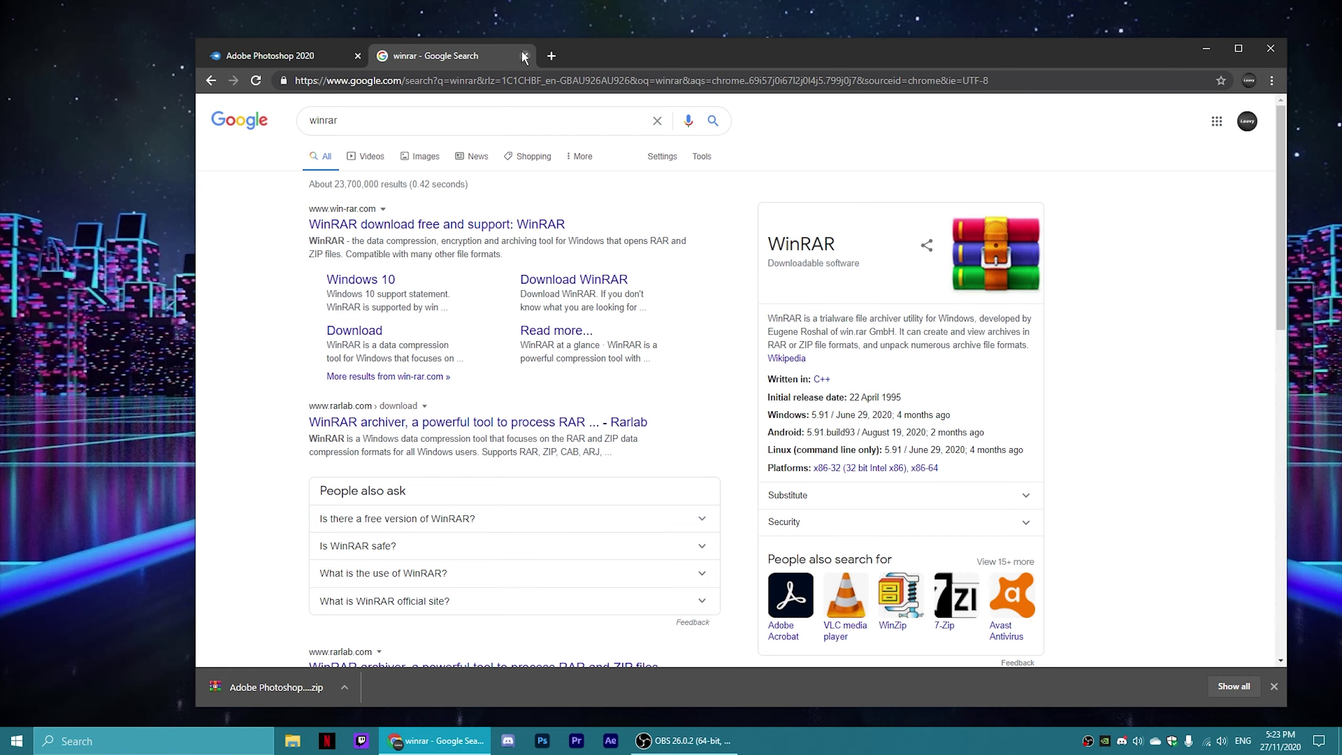
click(524, 56)
drag(629, 8, 594, 46)
Step: Drag the downloaded Photoshop zip onto the desktop and minimize Chrome
right_click(124, 213)
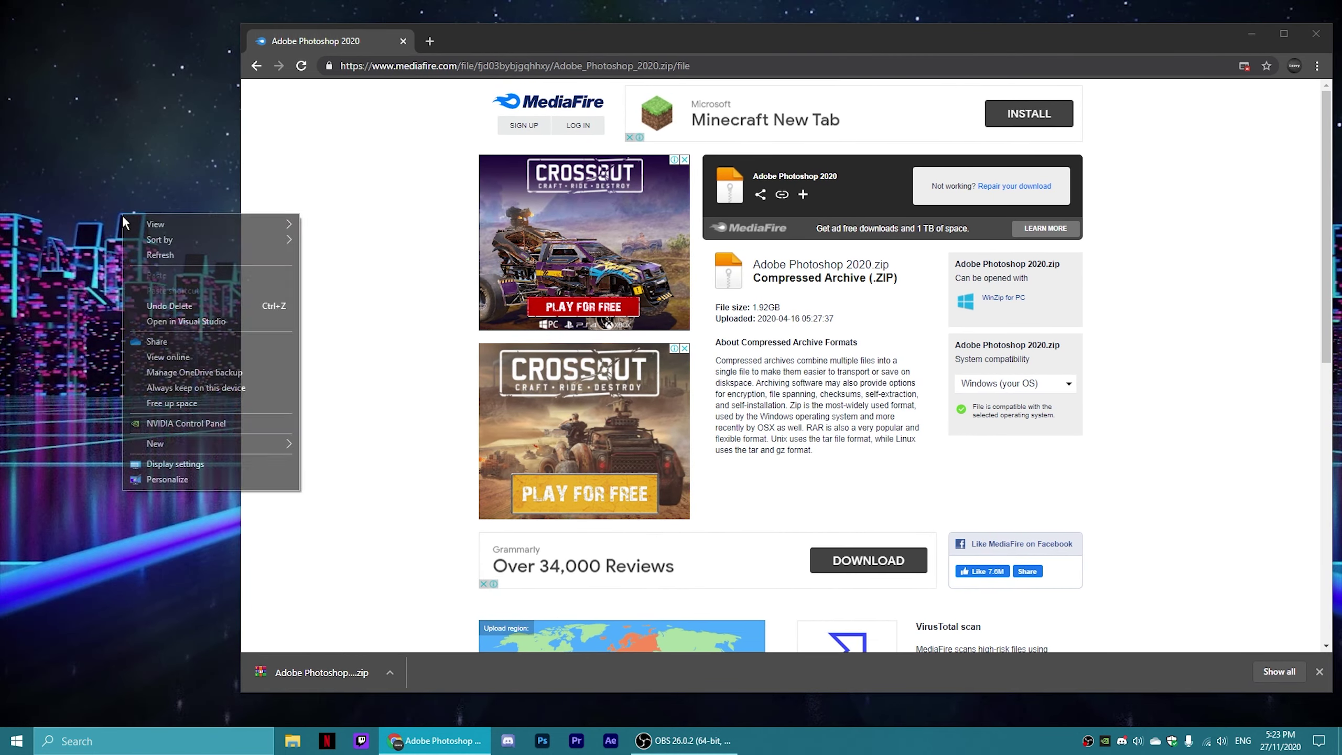
click(168, 303)
mouse_move(501, 664)
mouse_down()
mouse_move(360, 672)
mouse_move(239, 43)
mouse_up()
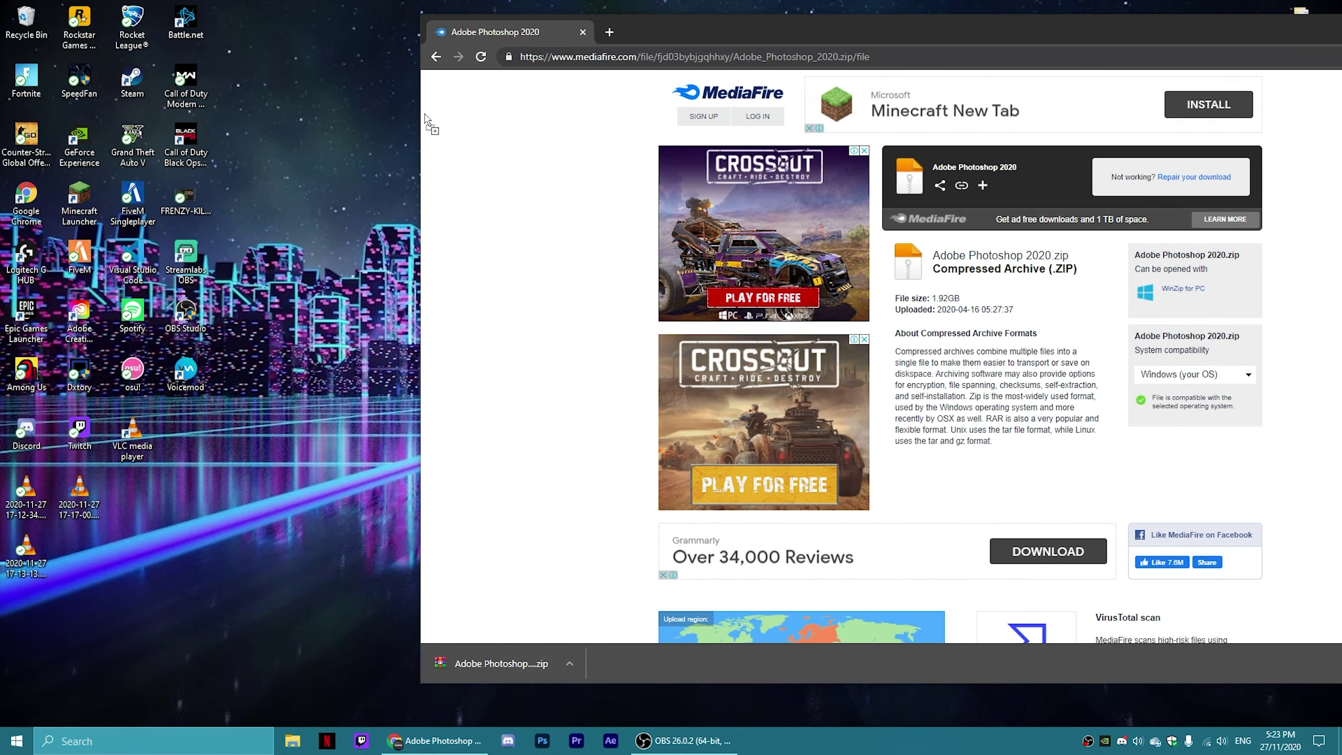
mouse_move(1075, 40)
mouse_down()
mouse_move(910, 123)
mouse_move(723, 170)
mouse_up()
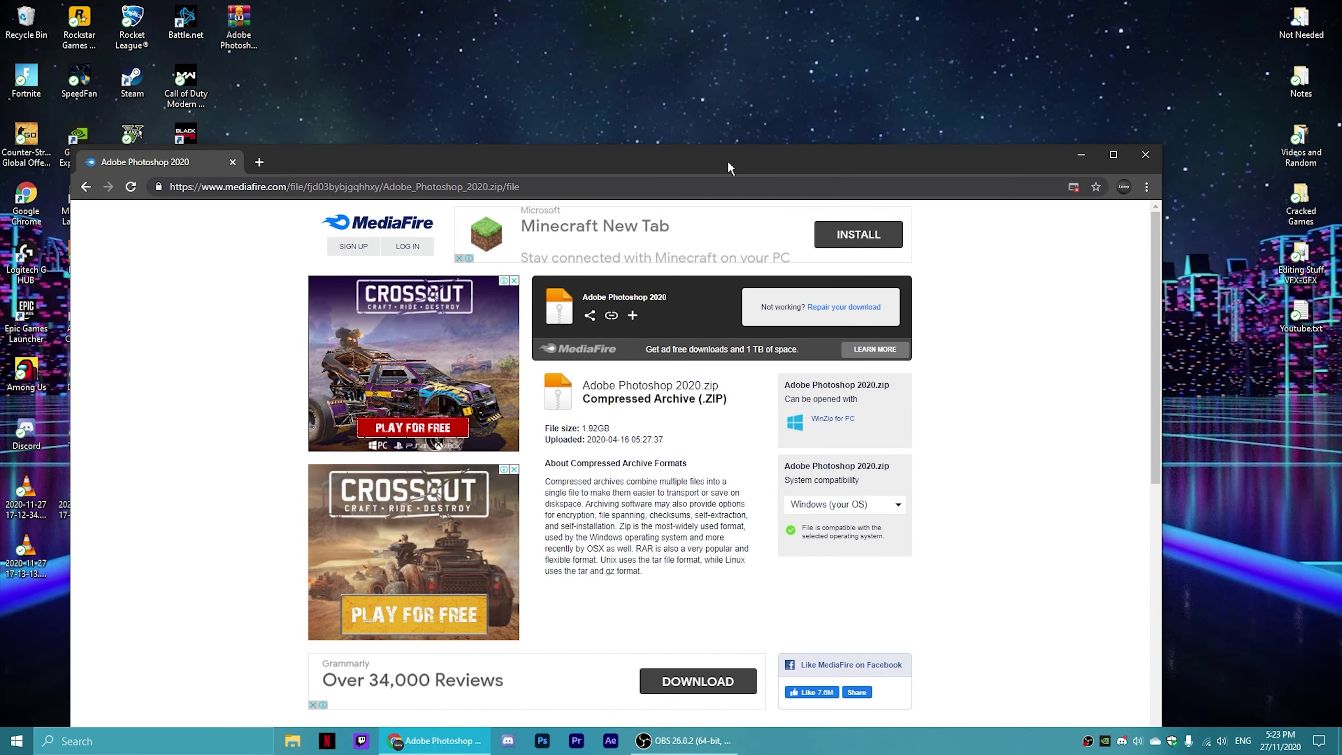
click(1078, 155)
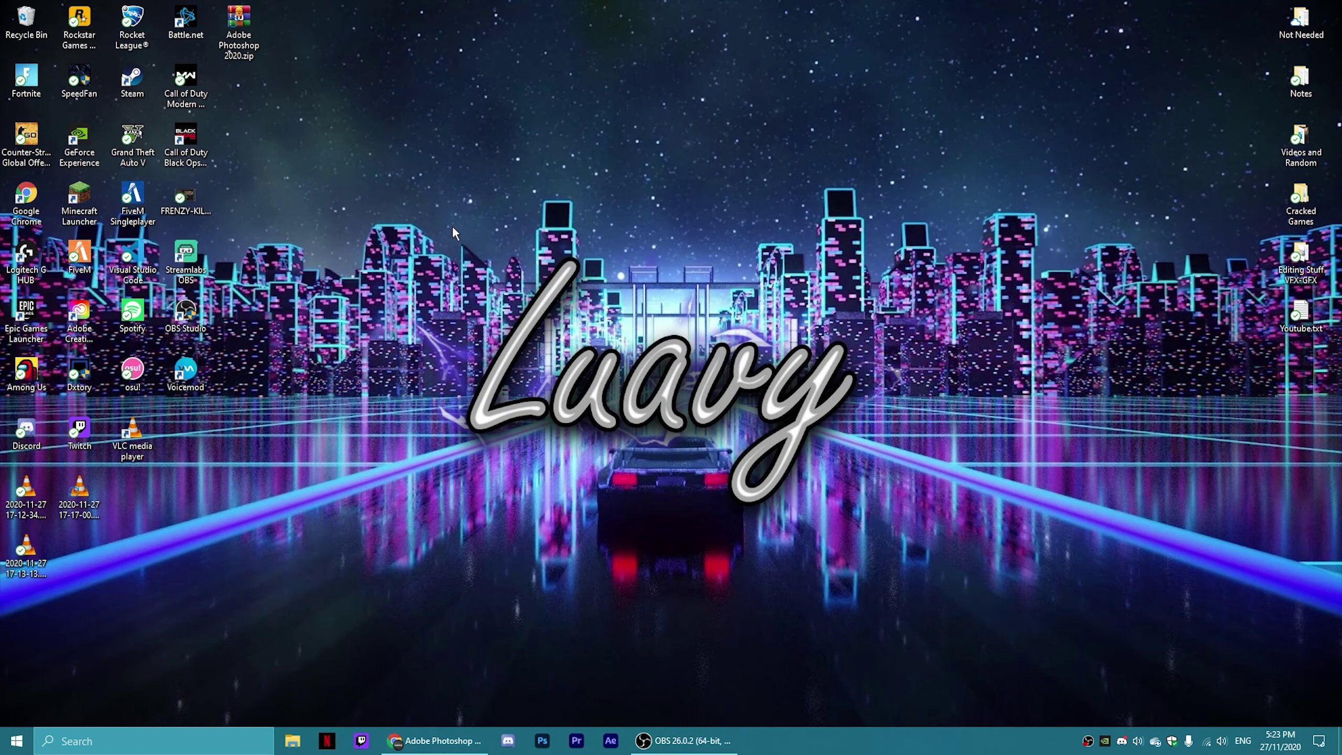
Step: Extract the zip onto the desktop and run Set-up.exe from the extracted Adobe Photoshop folder
right_click(220, 11)
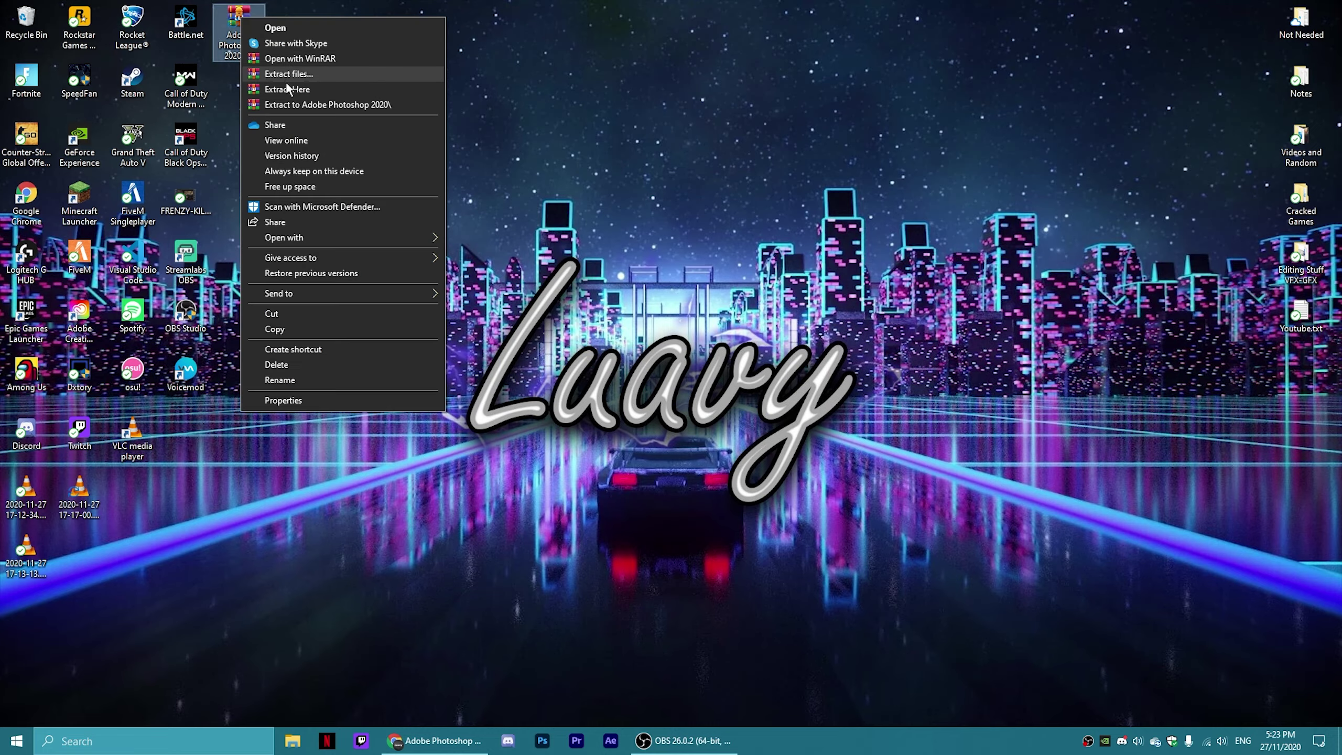
click(294, 93)
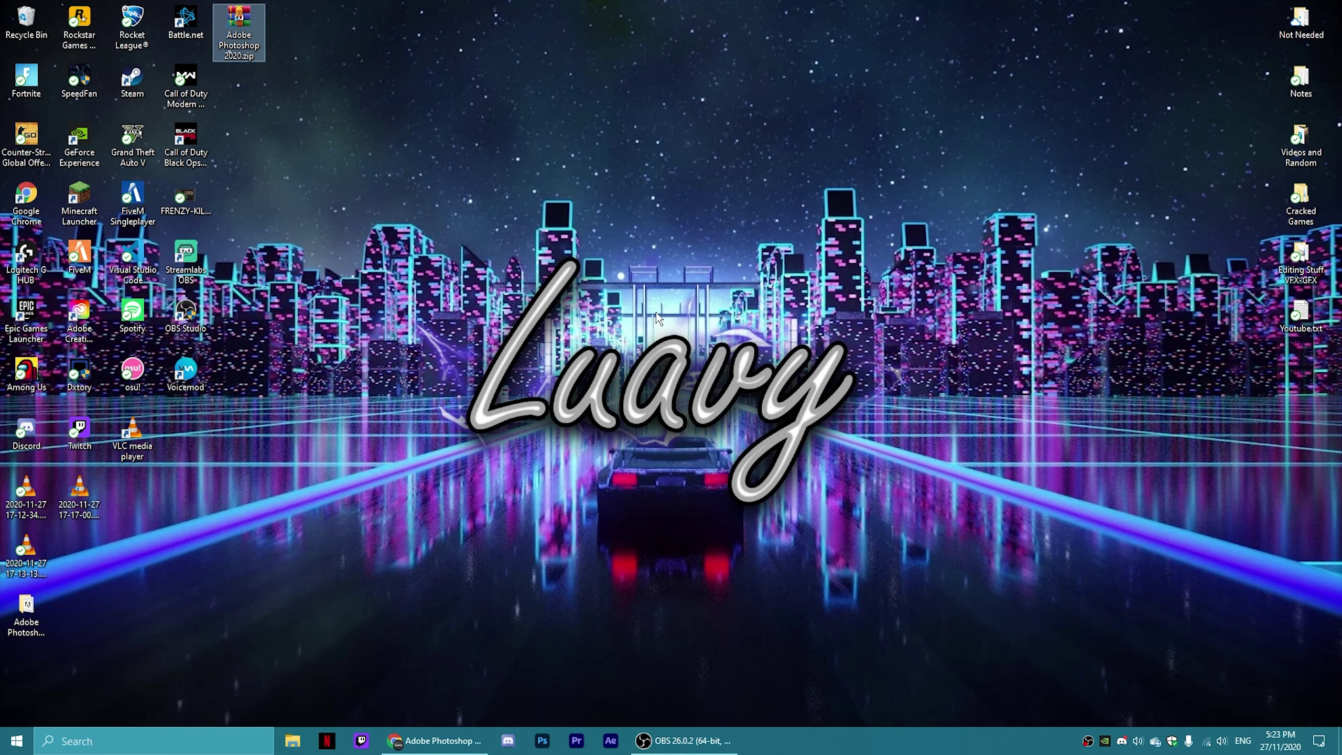
click(452, 192)
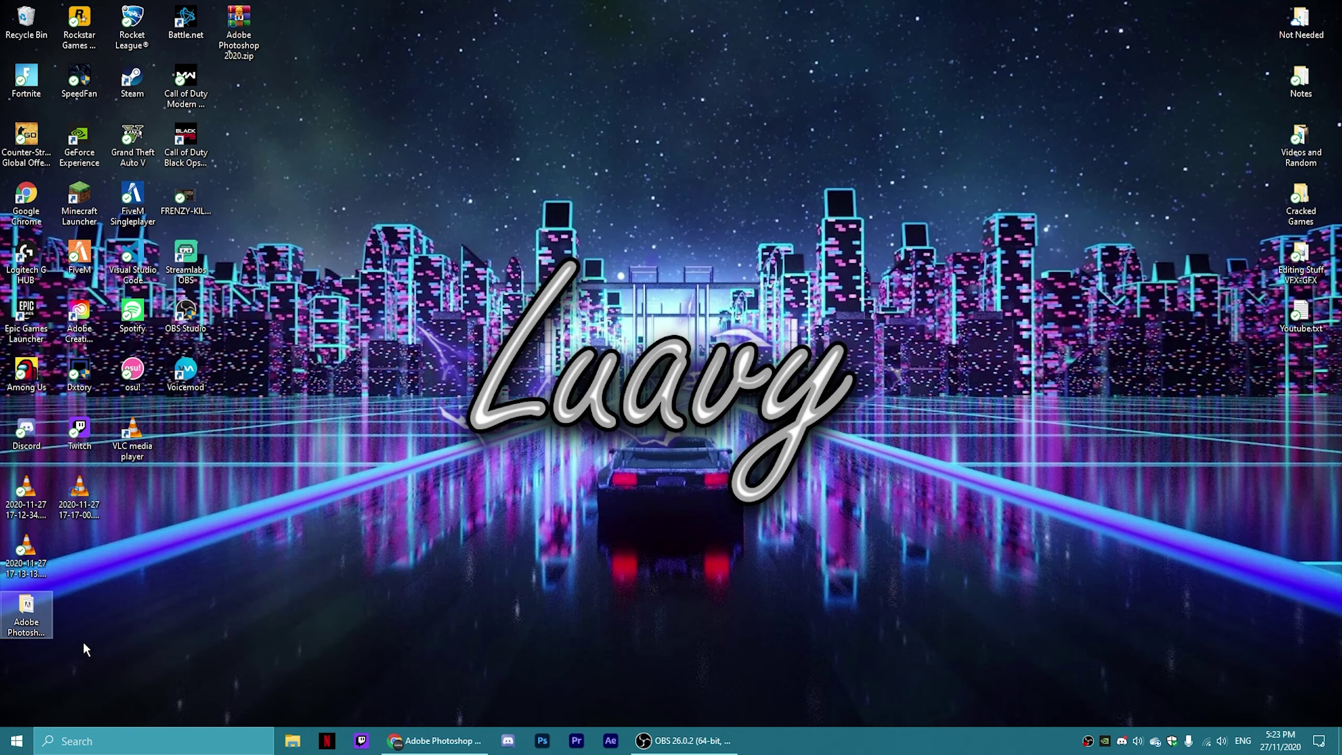
double_click(27, 617)
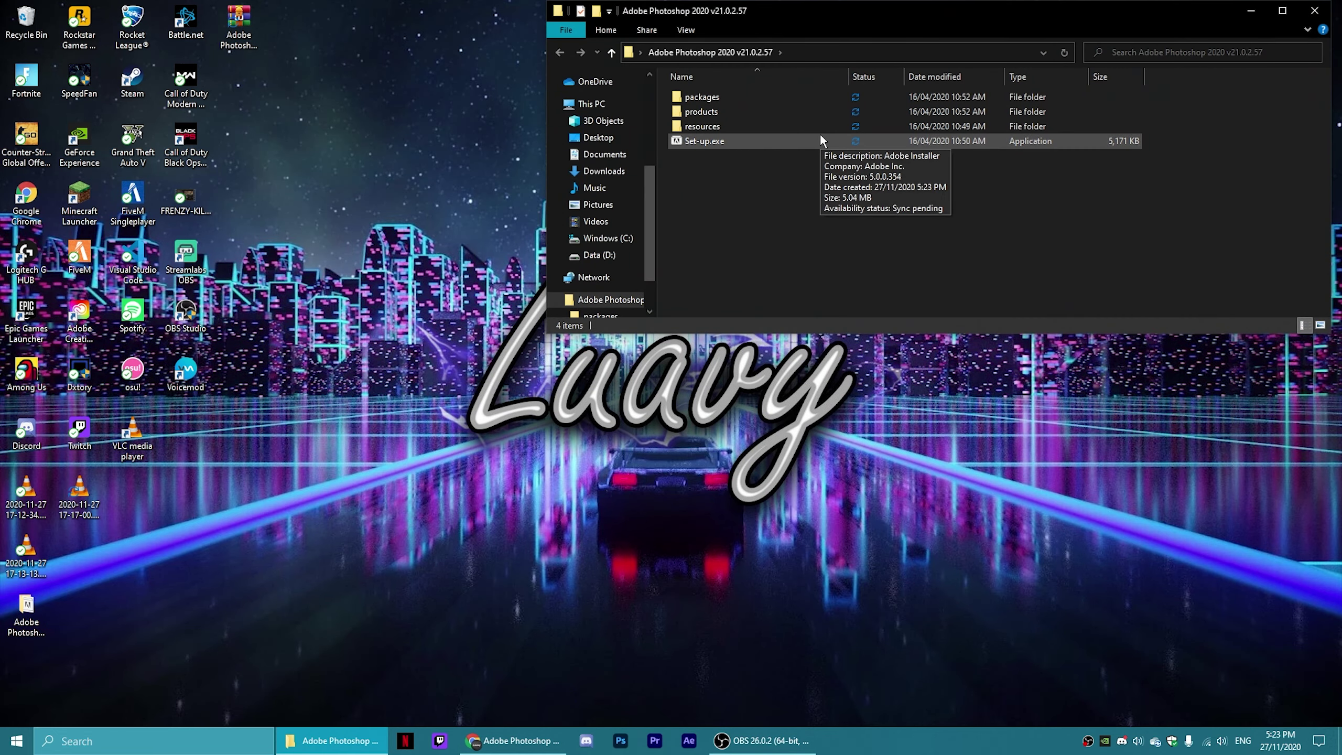
double_click(822, 139)
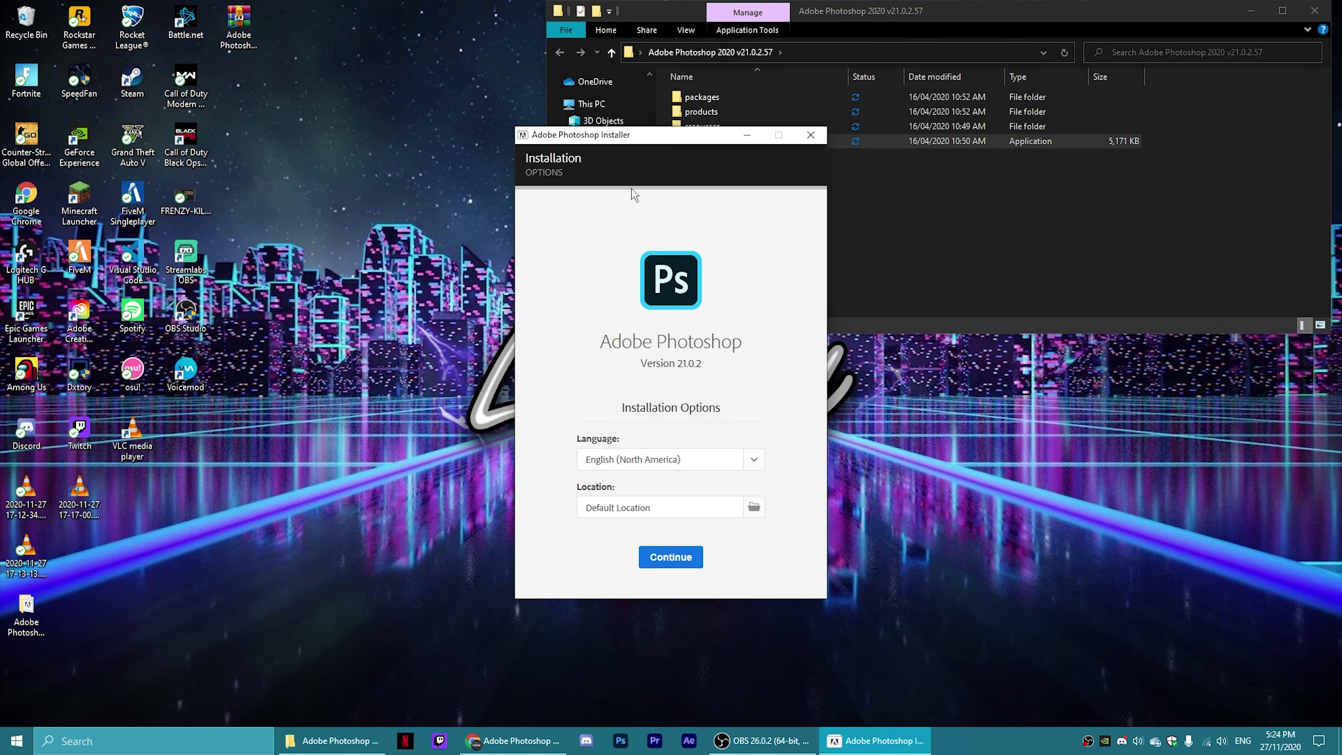
Step: Keep English (North America), set the install location to D:\New folder and start installing
click(651, 462)
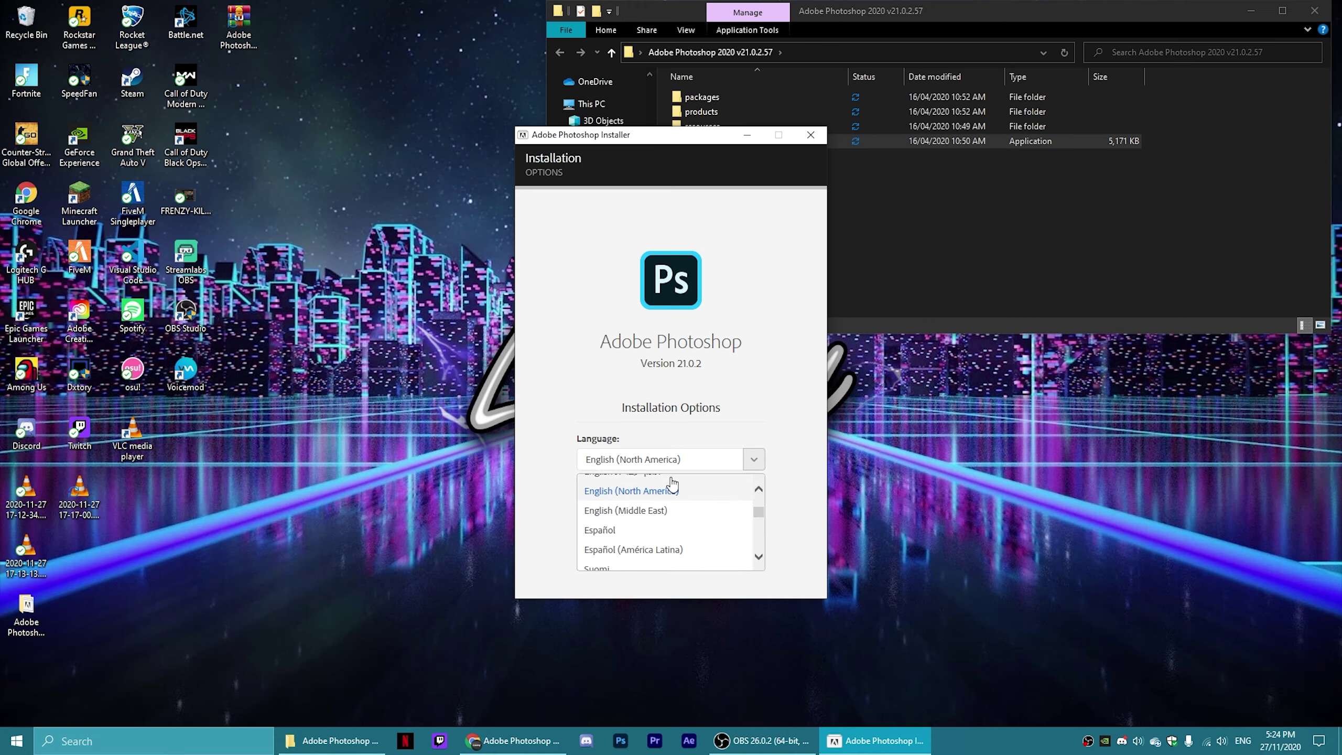
scroll(671, 499, up, 2)
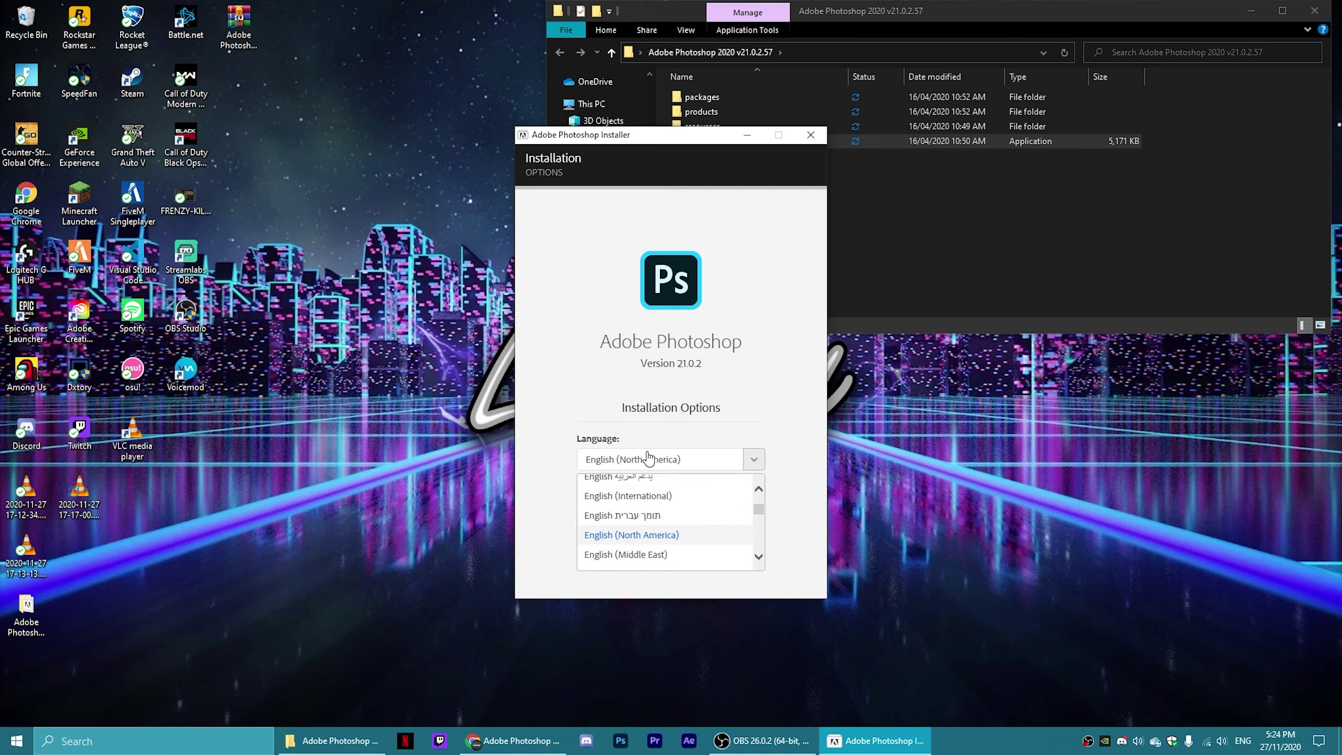
click(648, 535)
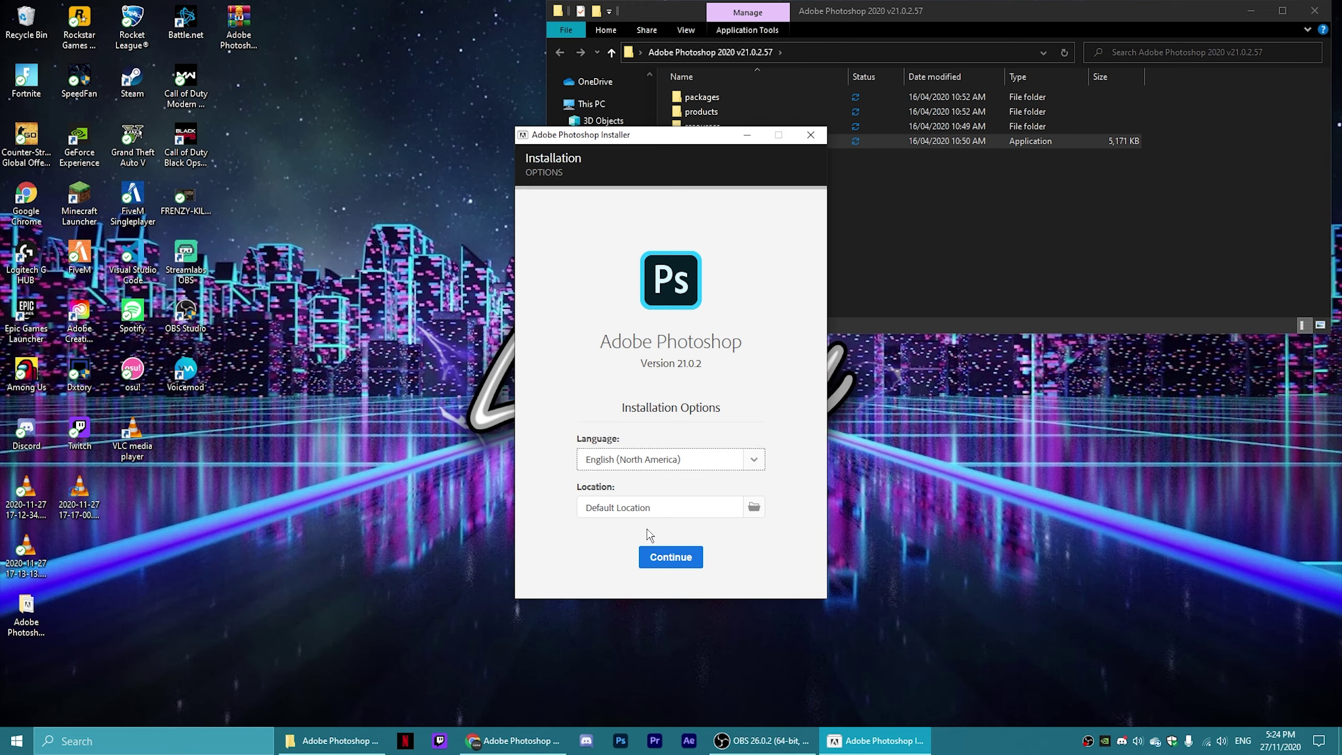
click(754, 508)
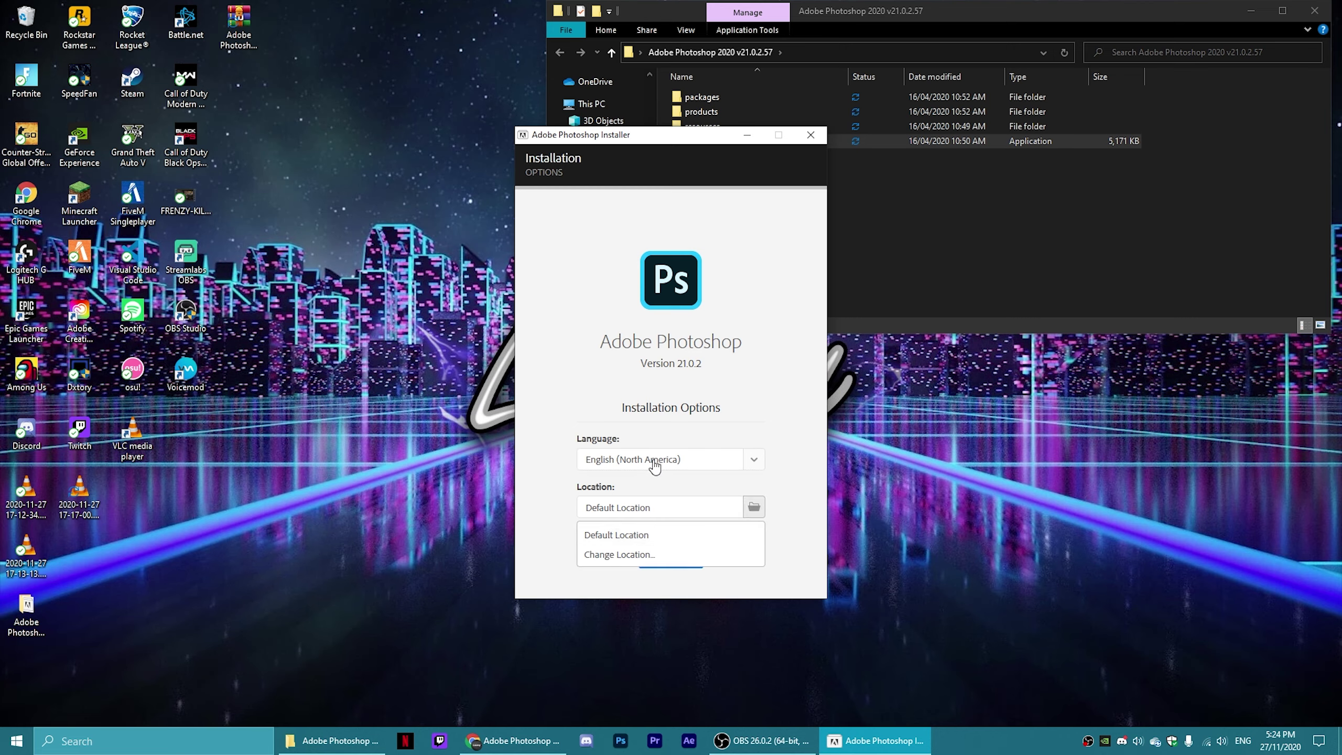
click(658, 538)
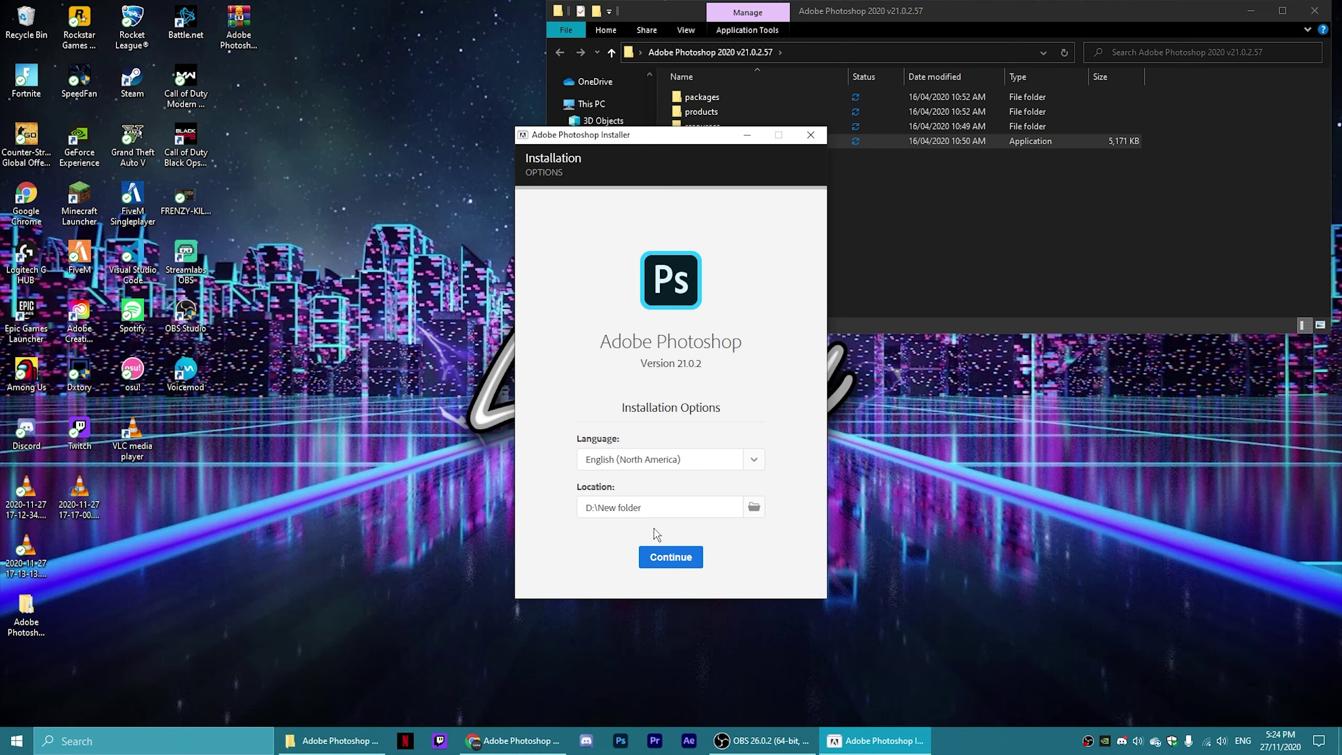
click(663, 555)
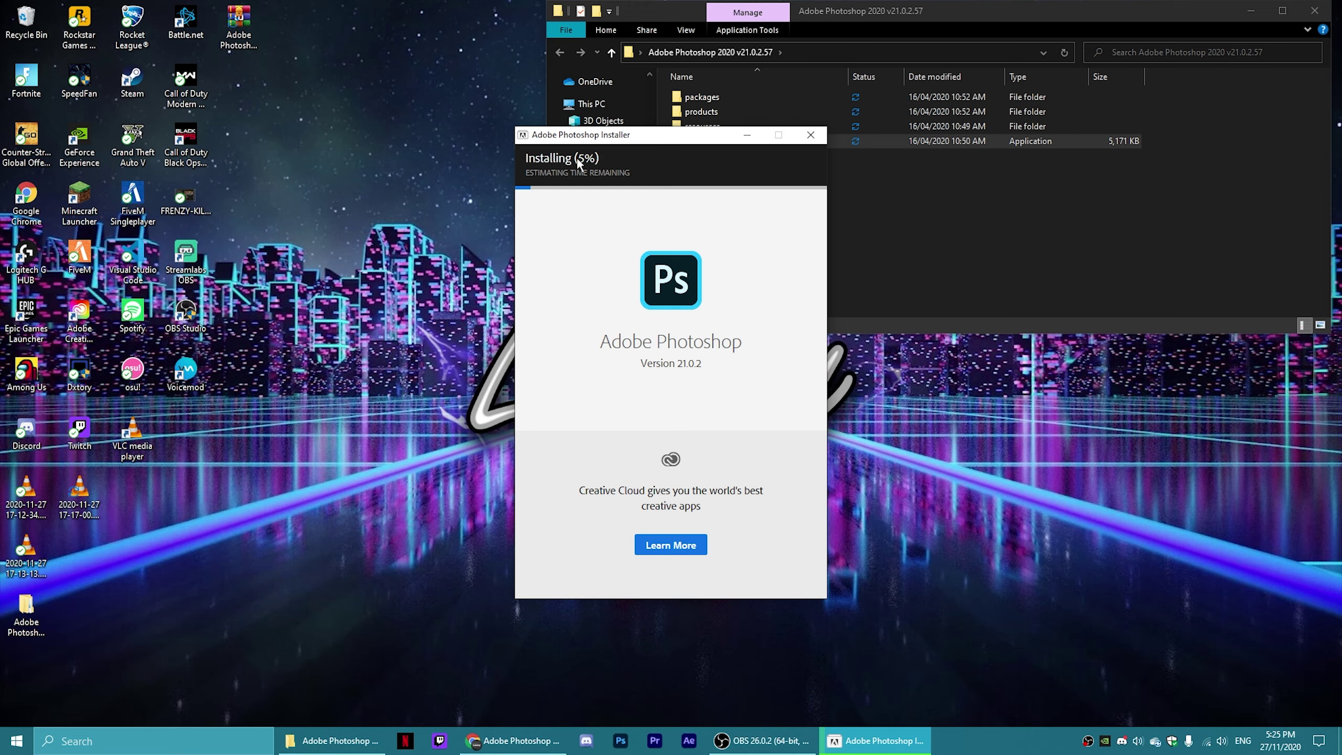
Step: Wait for installation to complete, then close the installer
drag(627, 139, 621, 122)
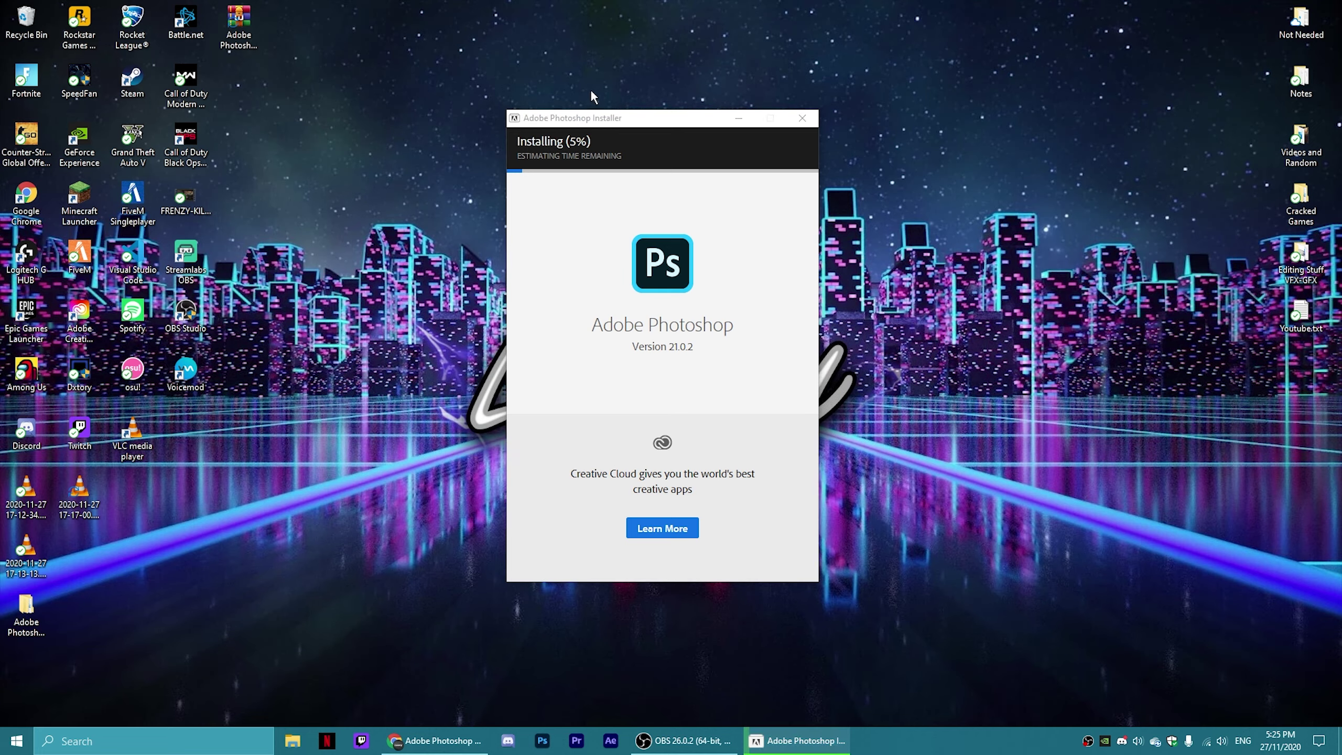
click(643, 119)
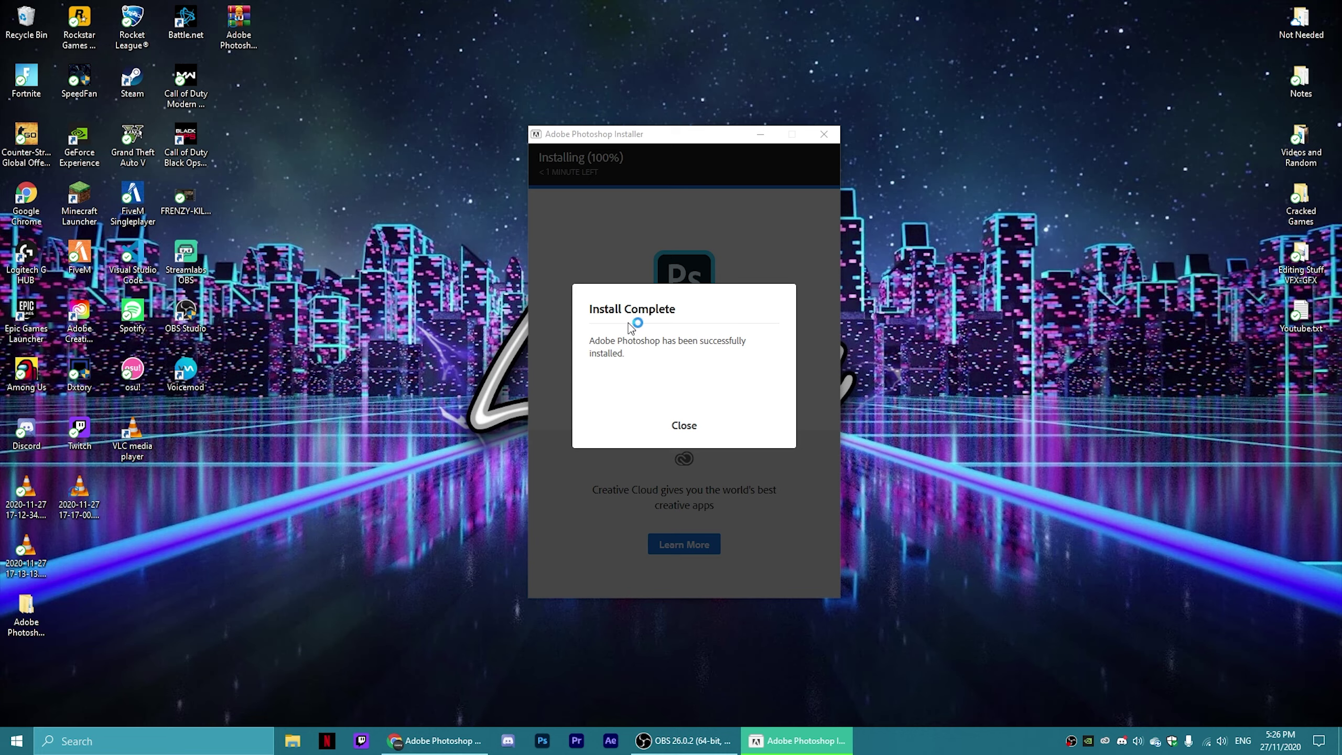
click(687, 427)
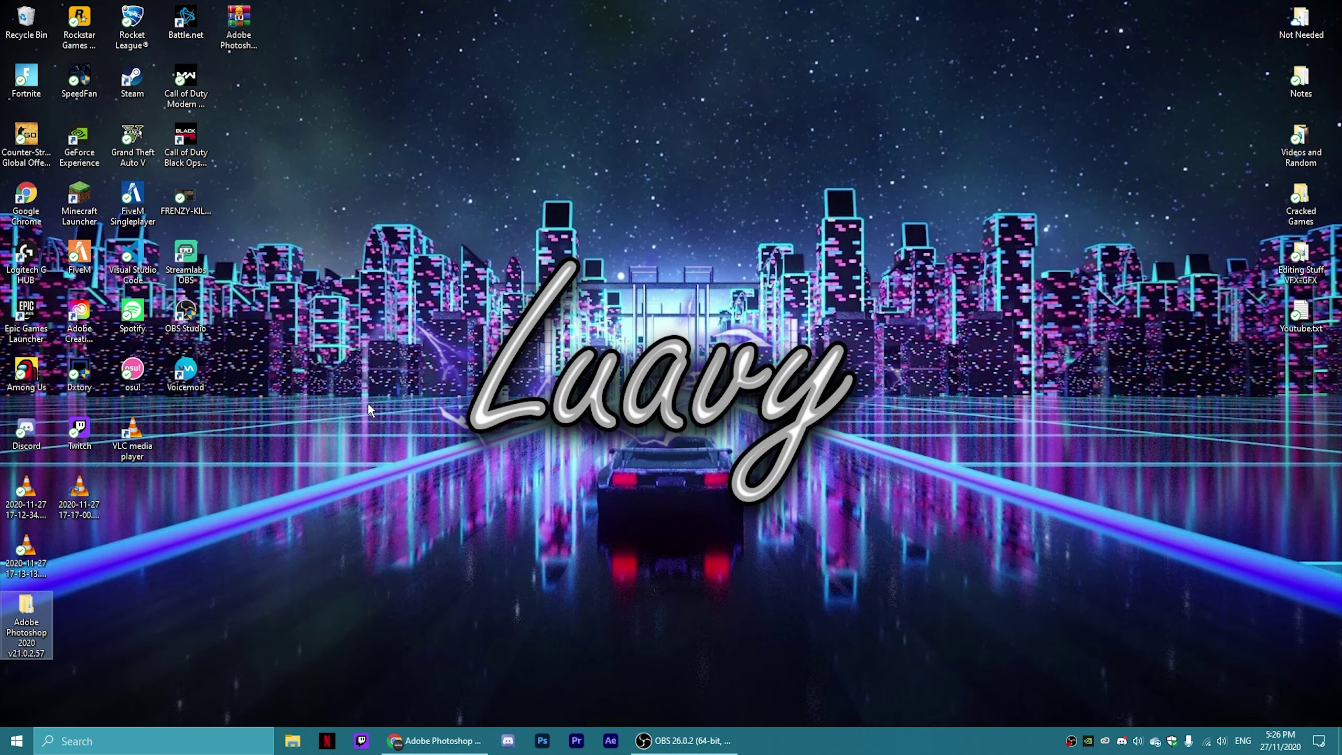
Step: Launch Adobe Photoshop 2020 from Windows search and begin a new document
key(super)
text(photo)
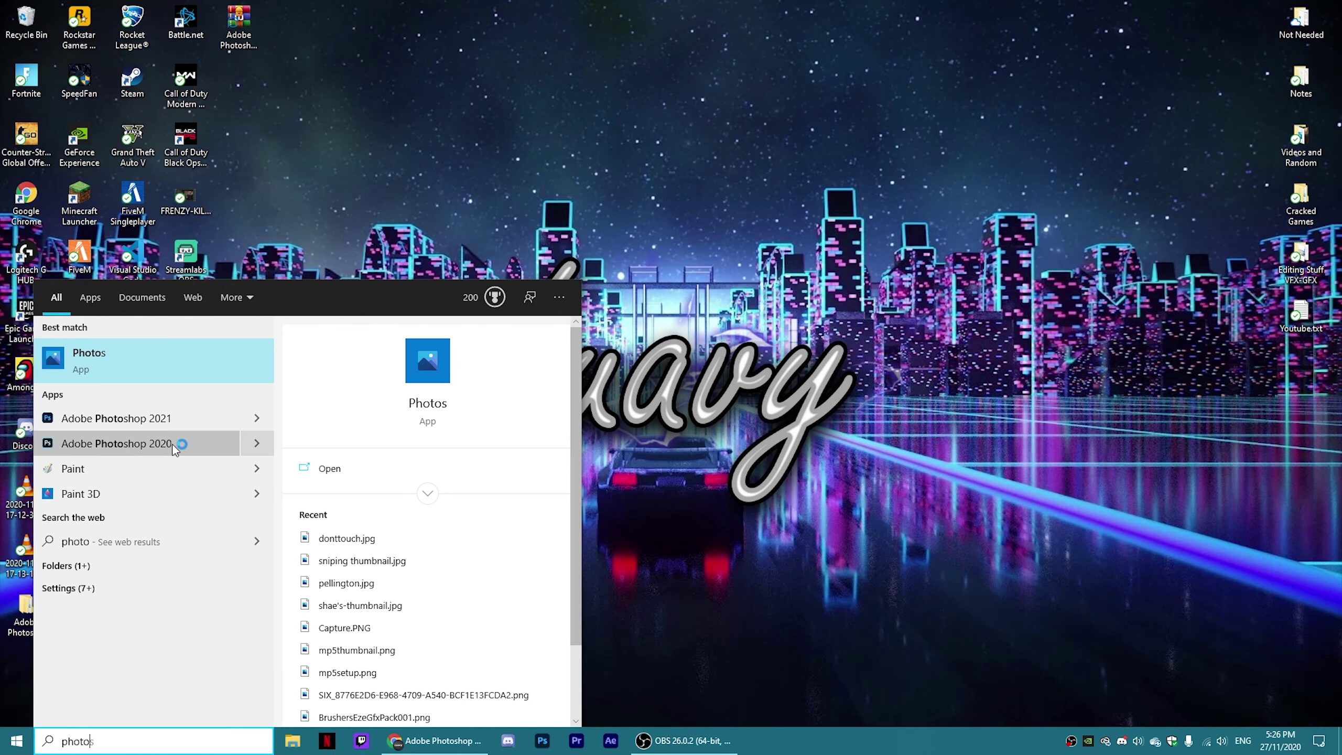
click(140, 445)
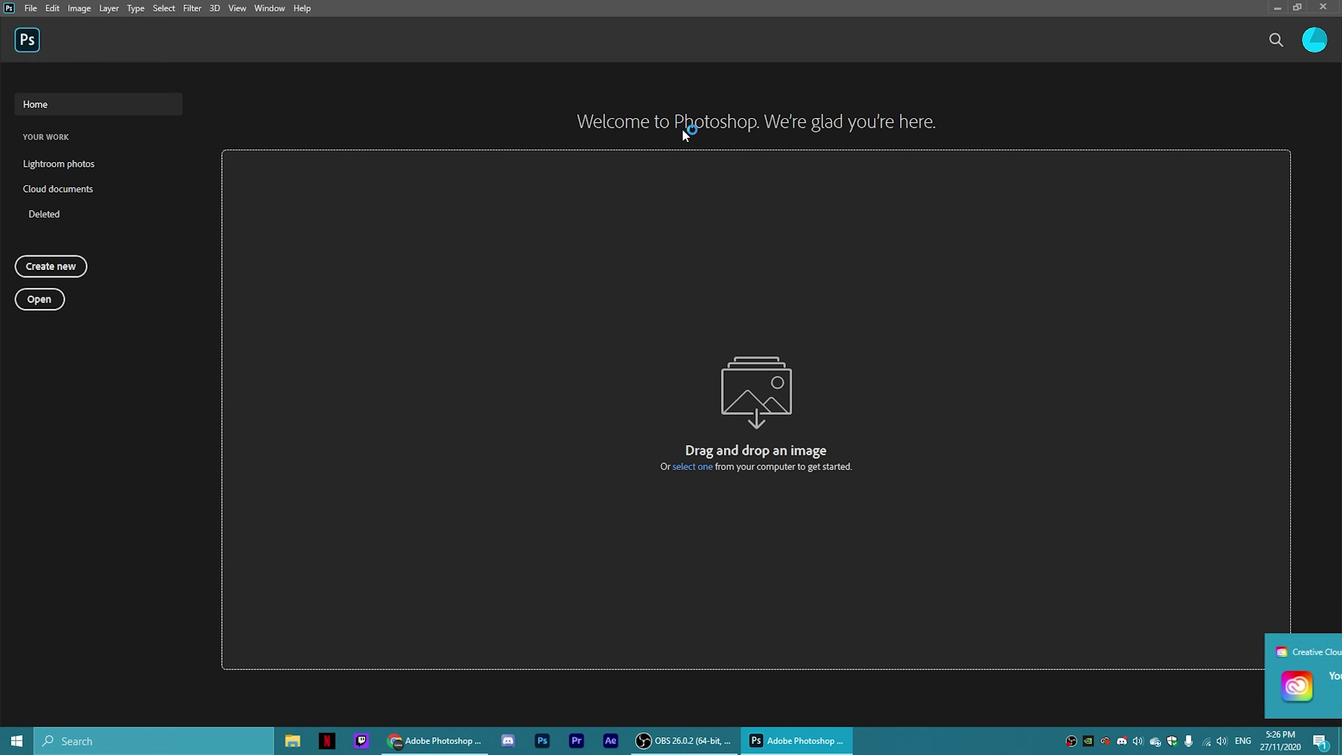
click(60, 214)
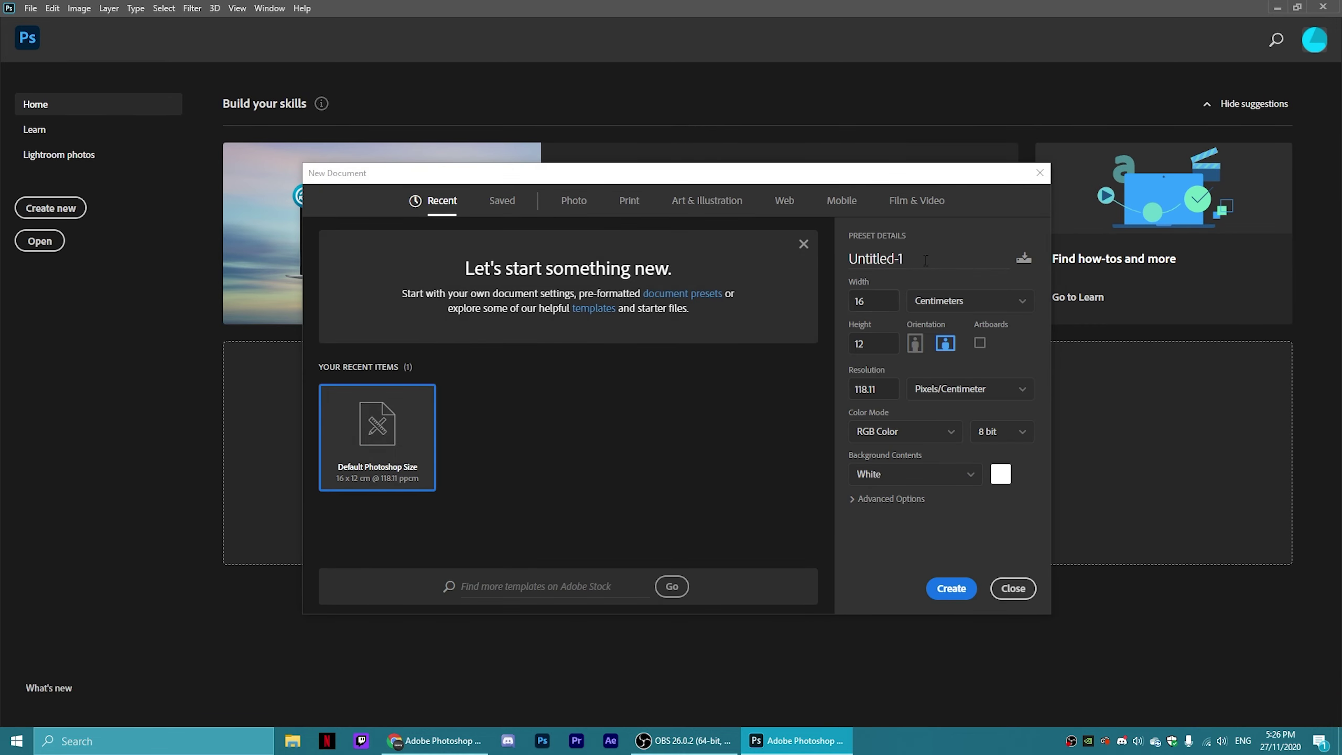
Step: Create the default blank document, paint black brush scribbles across it, then start quitting
click(964, 593)
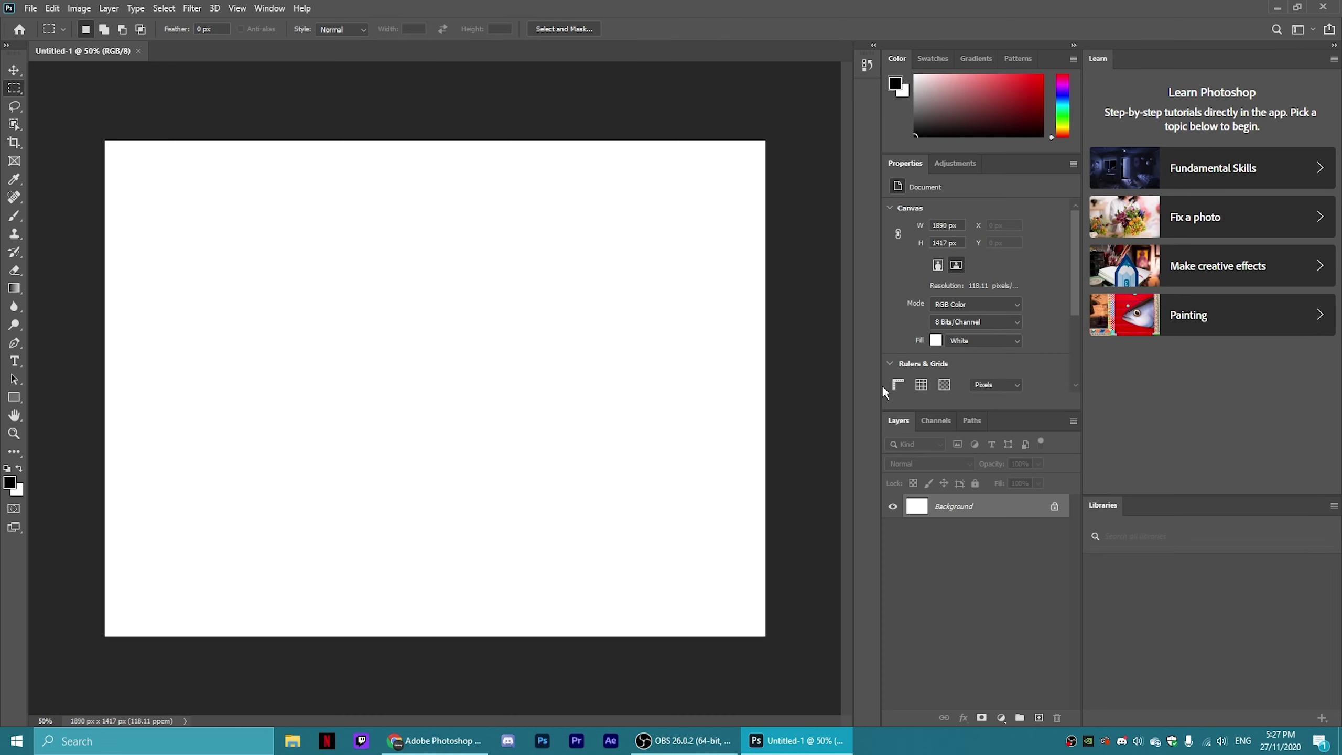
click(13, 219)
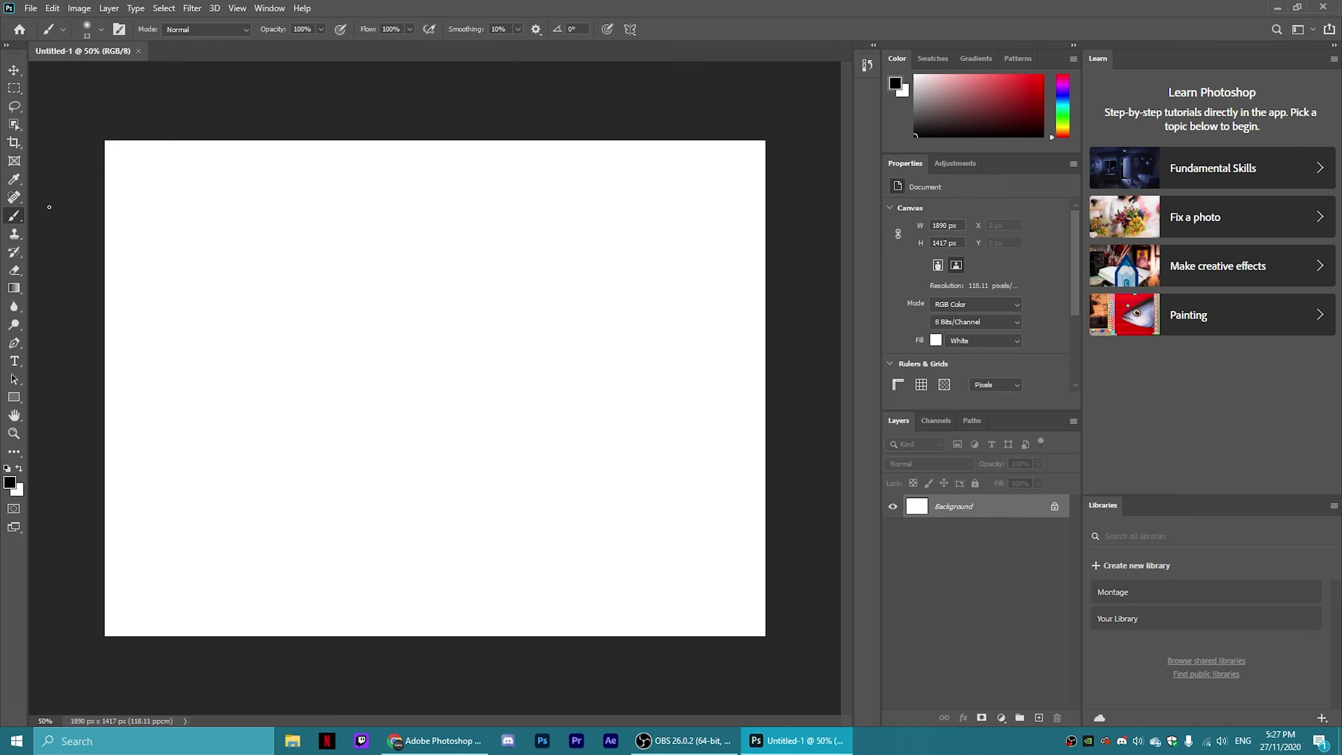
mouse_move(296, 291)
mouse_down()
mouse_move(330, 372)
mouse_move(423, 506)
mouse_move(412, 294)
mouse_move(507, 213)
mouse_move(423, 346)
mouse_move(619, 165)
mouse_move(201, 315)
mouse_move(494, 362)
mouse_up()
mouse_move(472, 518)
mouse_down()
mouse_move(578, 519)
mouse_move(425, 598)
mouse_up()
mouse_move(179, 377)
mouse_down()
mouse_move(221, 525)
mouse_move(242, 210)
mouse_move(558, 193)
mouse_up()
mouse_move(671, 209)
mouse_down()
mouse_move(690, 560)
mouse_move(743, 473)
mouse_move(803, 234)
mouse_move(489, 368)
mouse_move(440, 231)
mouse_move(504, 492)
mouse_move(419, 147)
mouse_move(258, 268)
mouse_move(285, 242)
mouse_up()
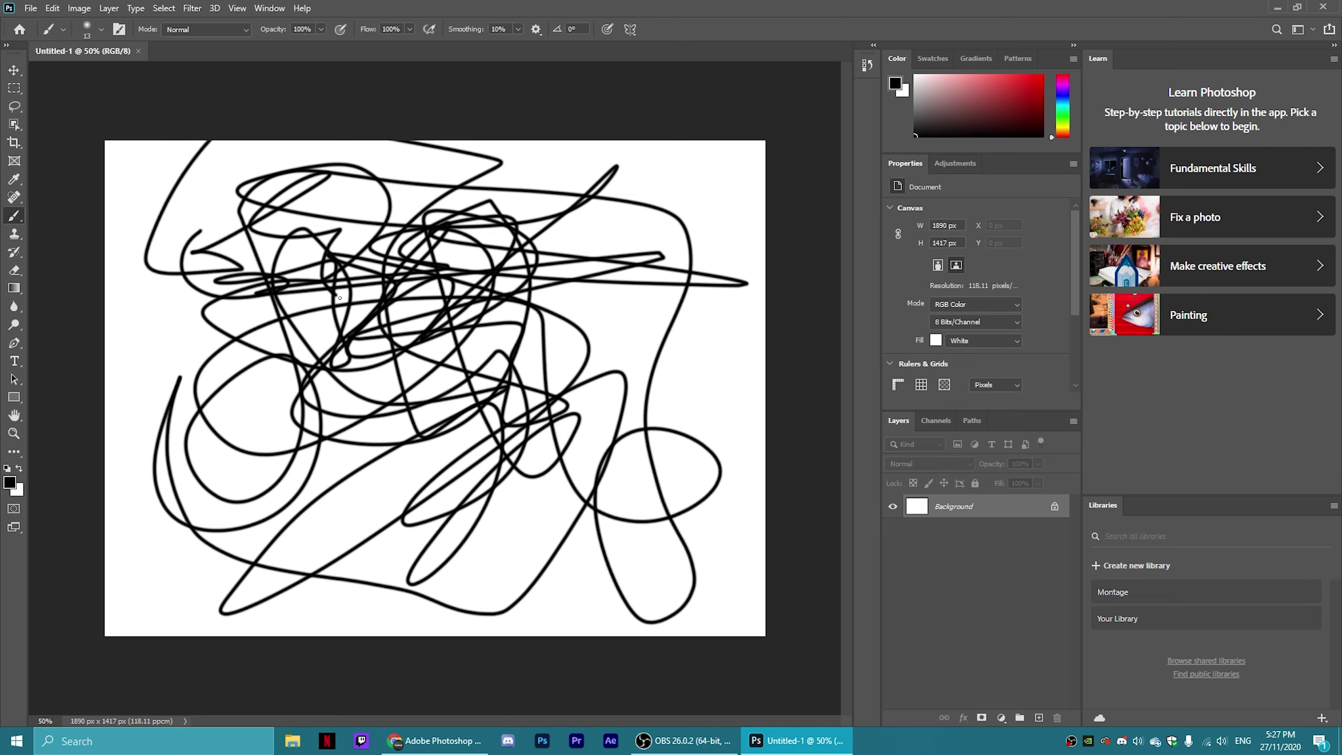
mouse_move(179, 306)
mouse_down()
mouse_move(194, 583)
mouse_move(671, 288)
mouse_move(486, 178)
mouse_move(164, 356)
mouse_move(158, 144)
mouse_move(551, 169)
mouse_up()
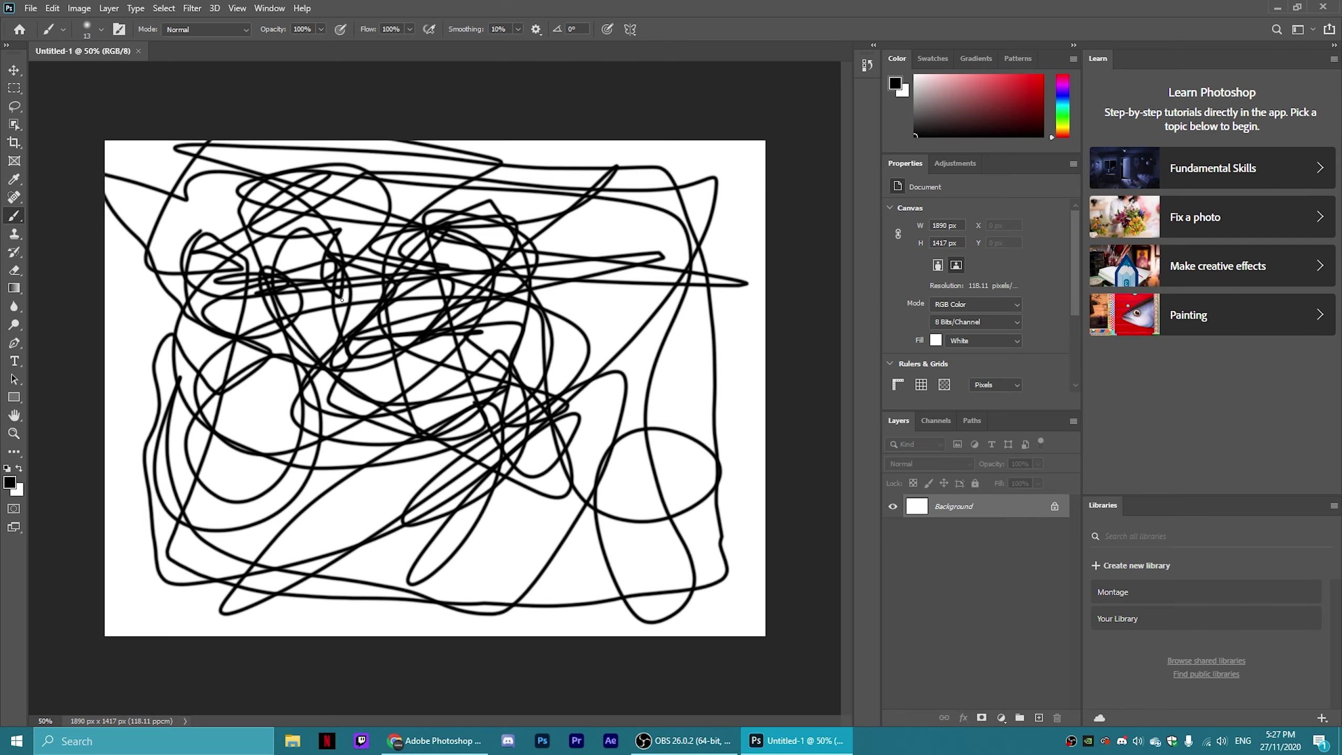
click(1328, 6)
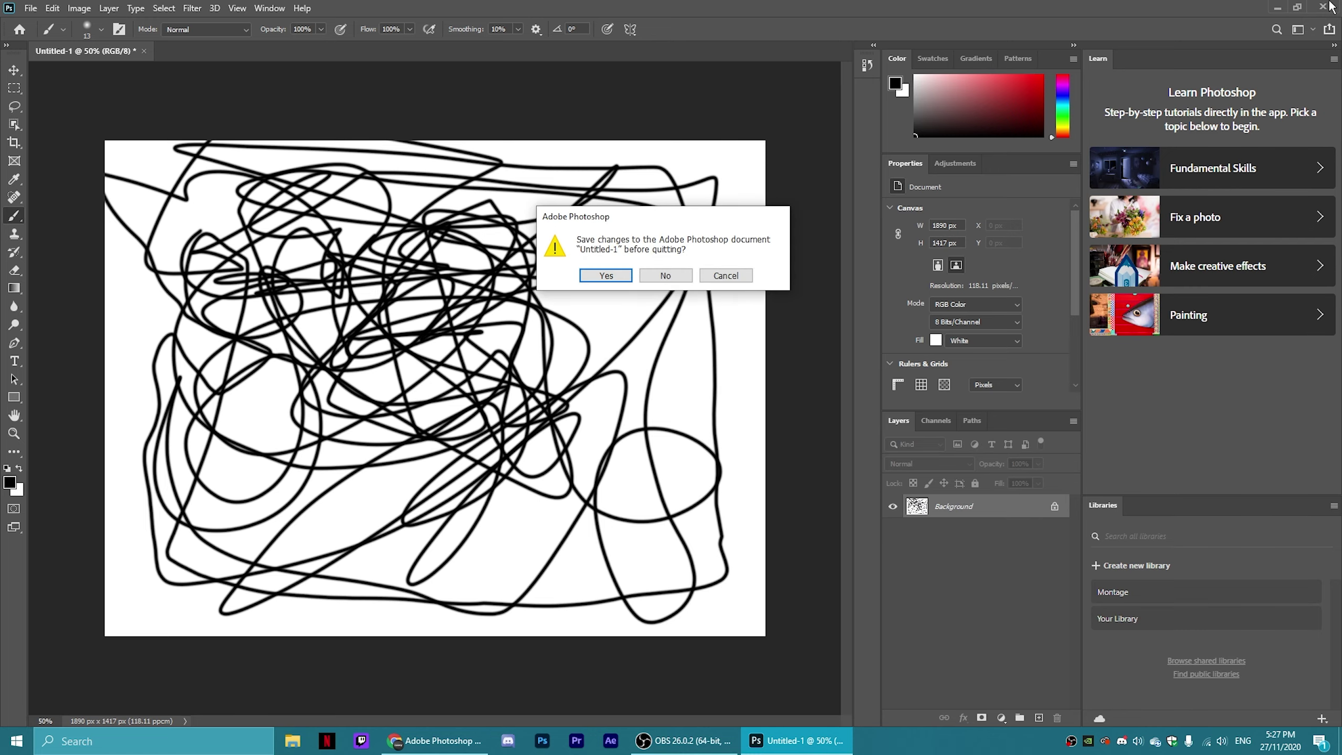
Step: Quit Photoshop without saving the scribbled document
click(669, 275)
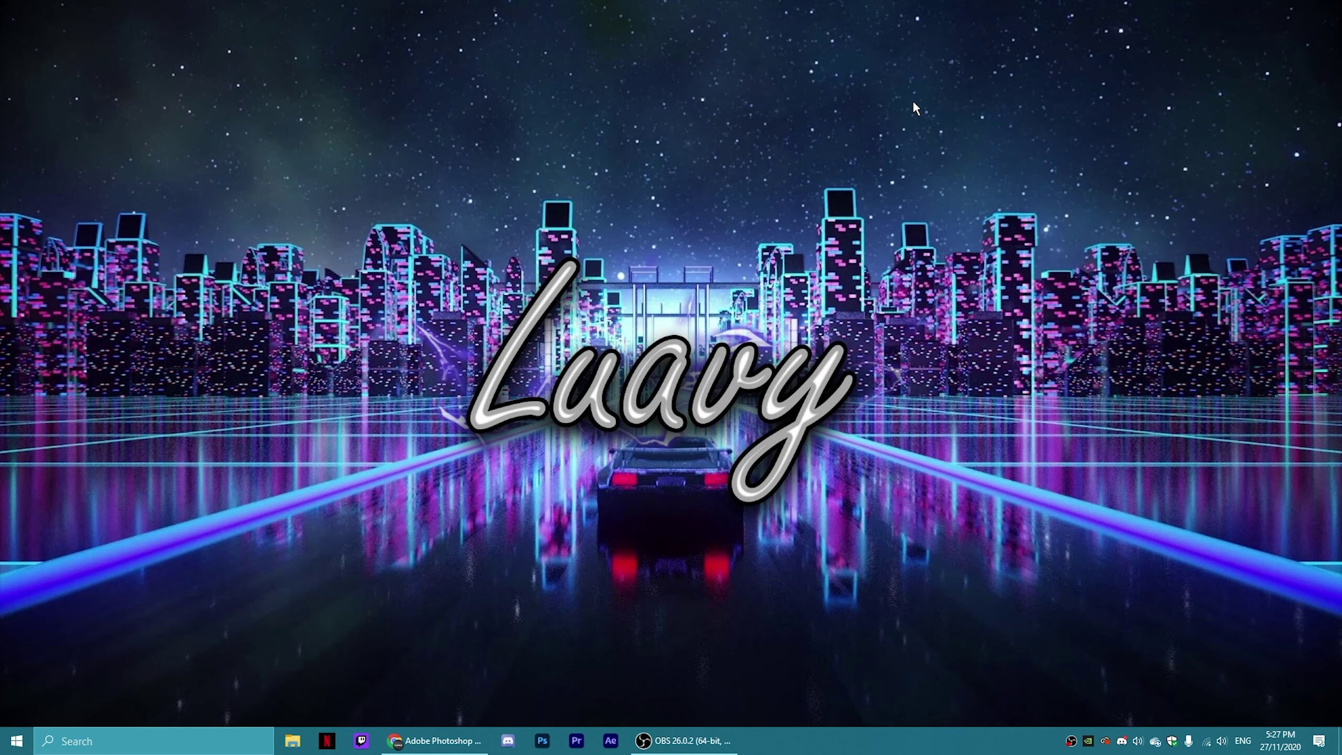